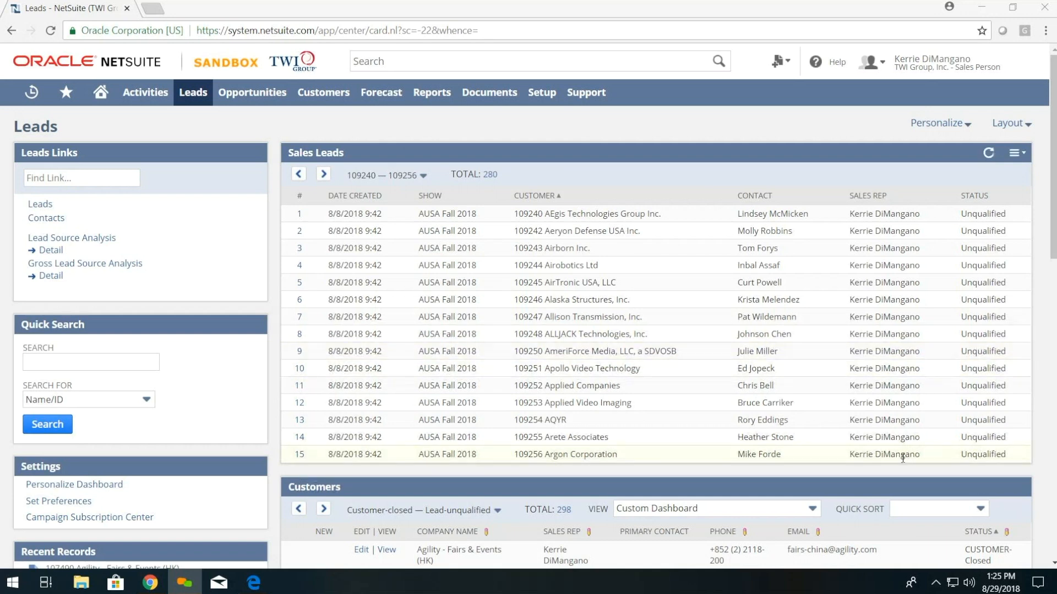
pyautogui.scroll(-5, 903, 458)
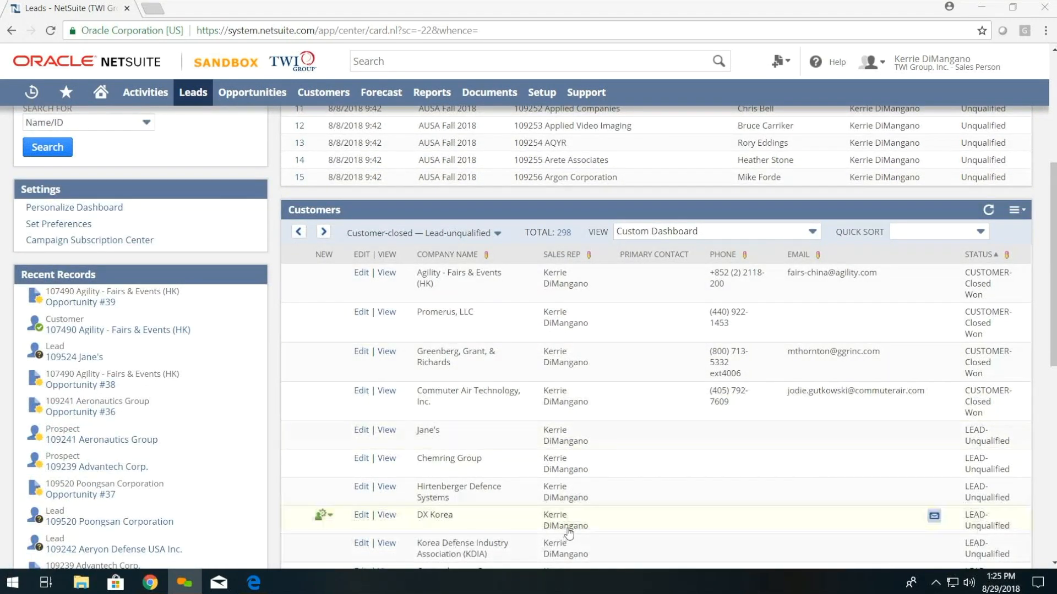
pyautogui.scroll(5, 550, 515)
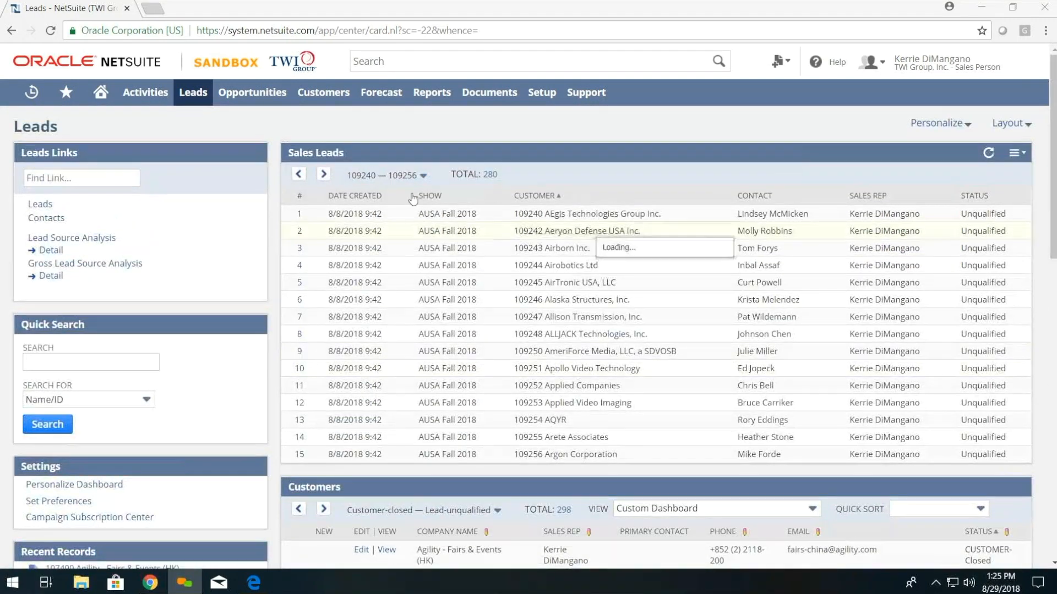
pyautogui.scroll(-4, 610, 467)
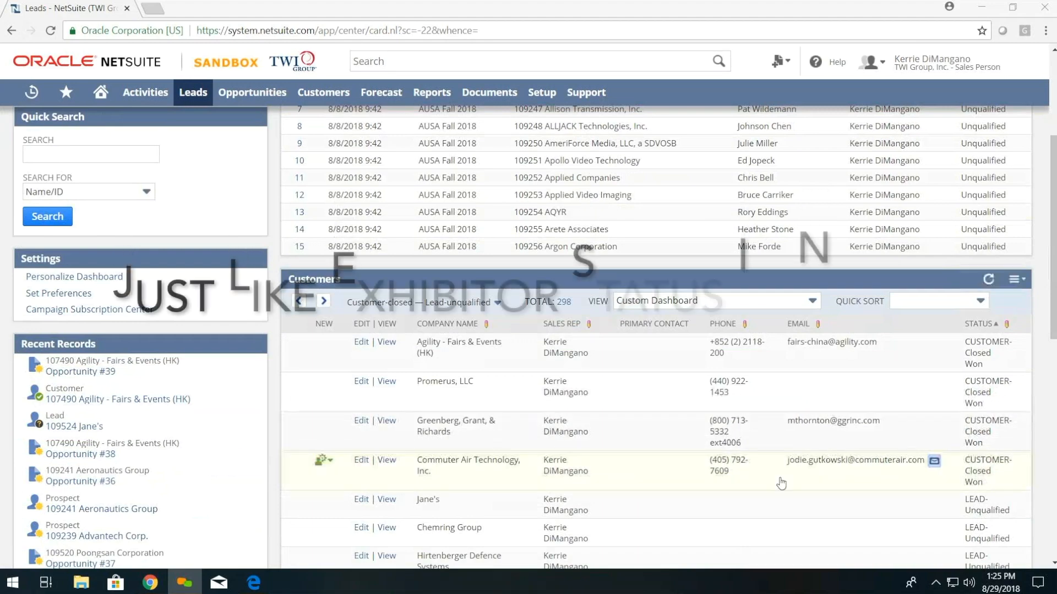
pyautogui.scroll(3, 723, 465)
pyautogui.scroll(1, 710, 473)
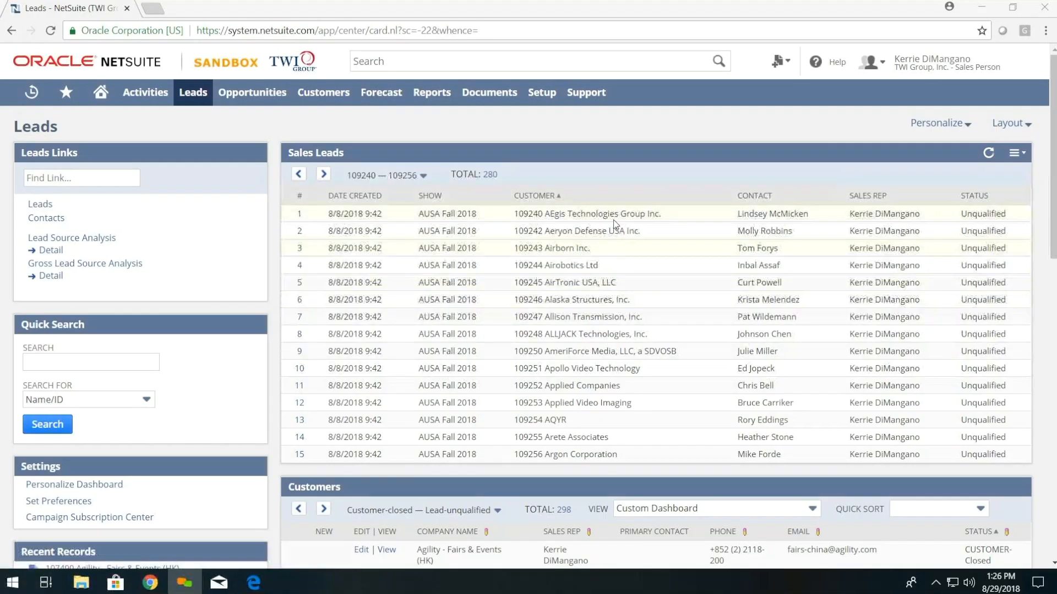
pyautogui.moveTo(584, 216)
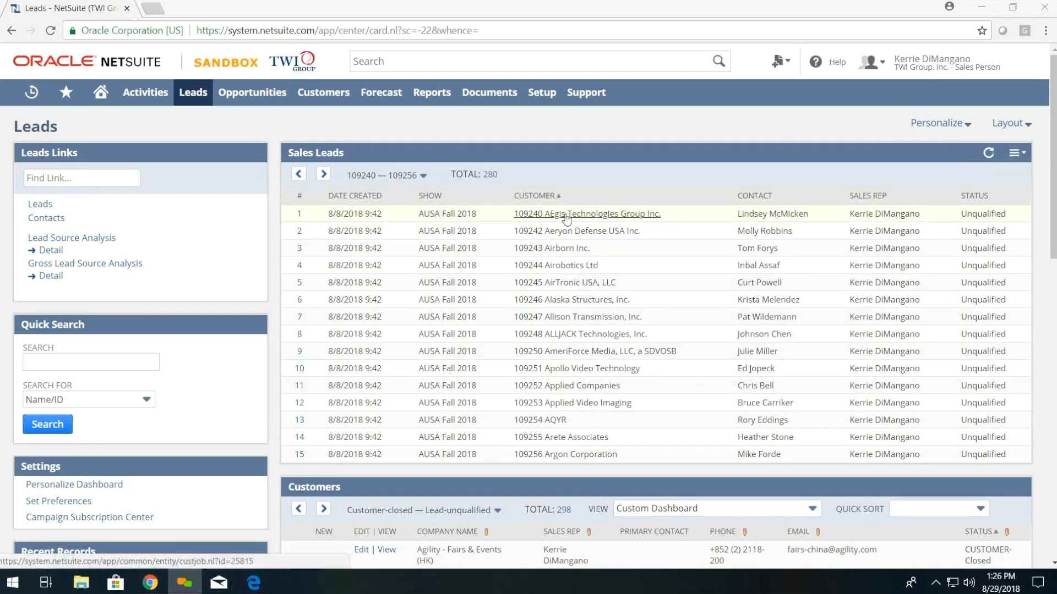
# Step: Open the 109242 Aeryon Defense USA Inc. lead and review its LEAD-Unqualified status and Denver address
pyautogui.click(578, 236)
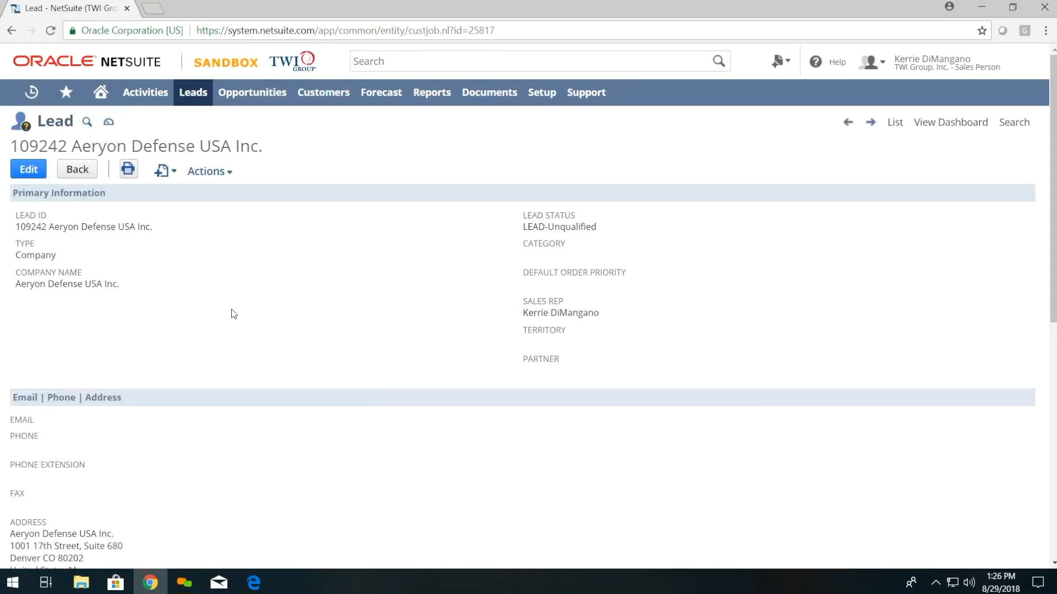
pyautogui.scroll(-7, 335, 396)
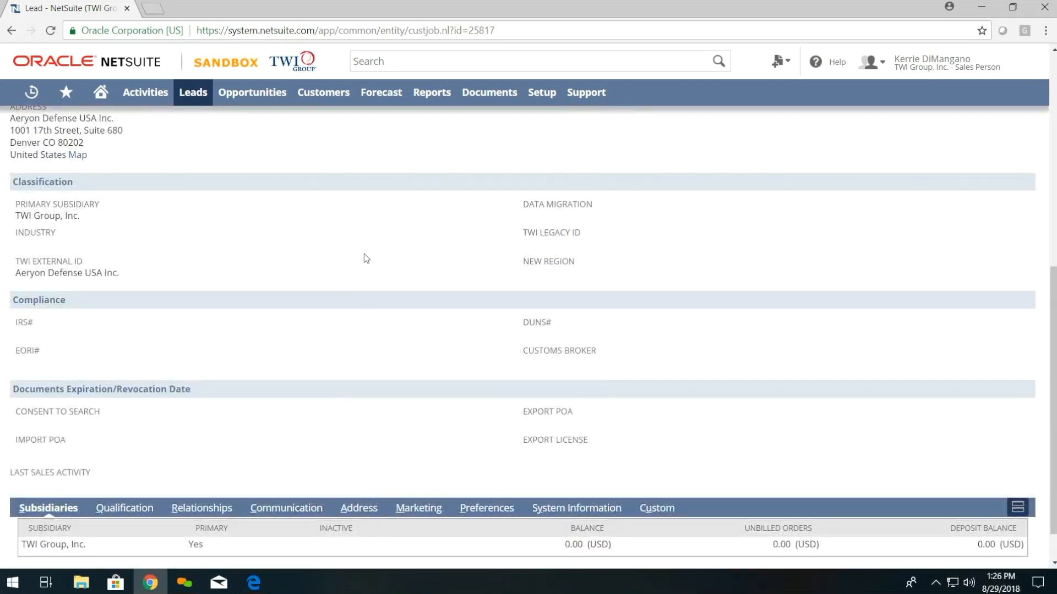
pyautogui.scroll(6, 364, 253)
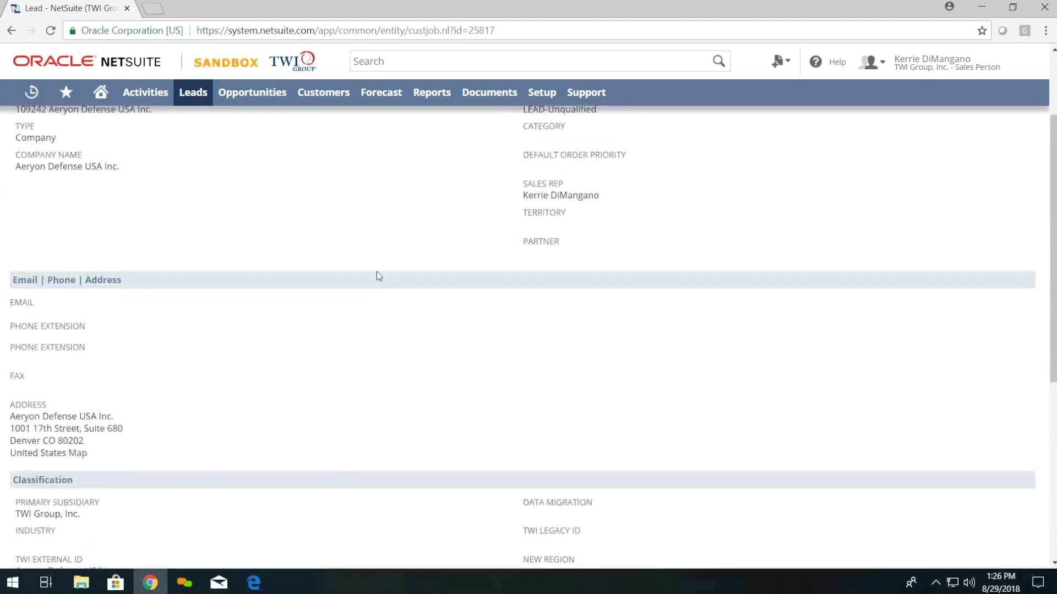
pyautogui.scroll(1, 376, 282)
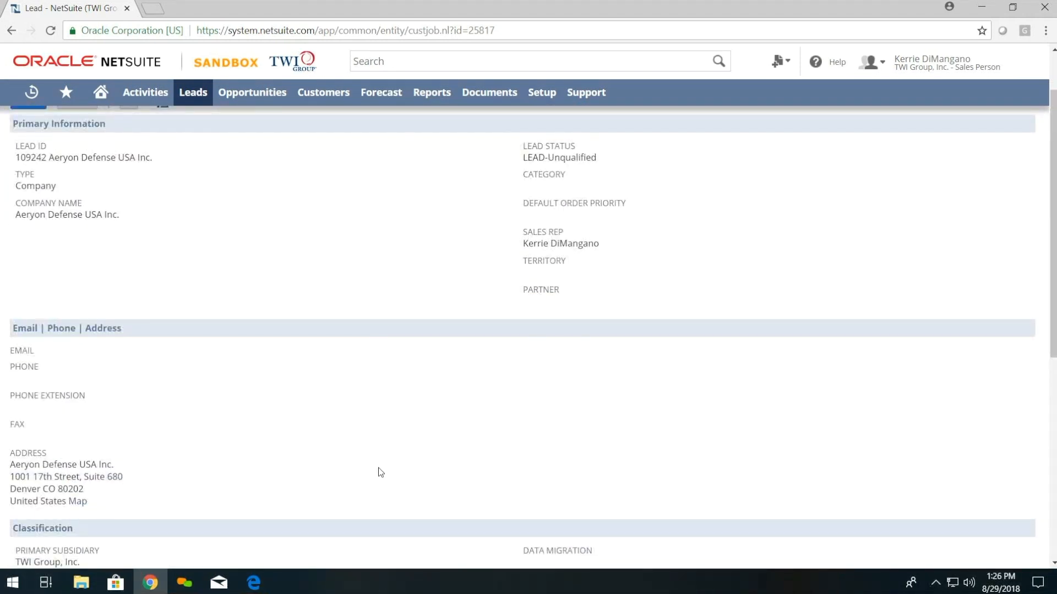
pyautogui.scroll(-7, 381, 471)
pyautogui.scroll(-1, 395, 428)
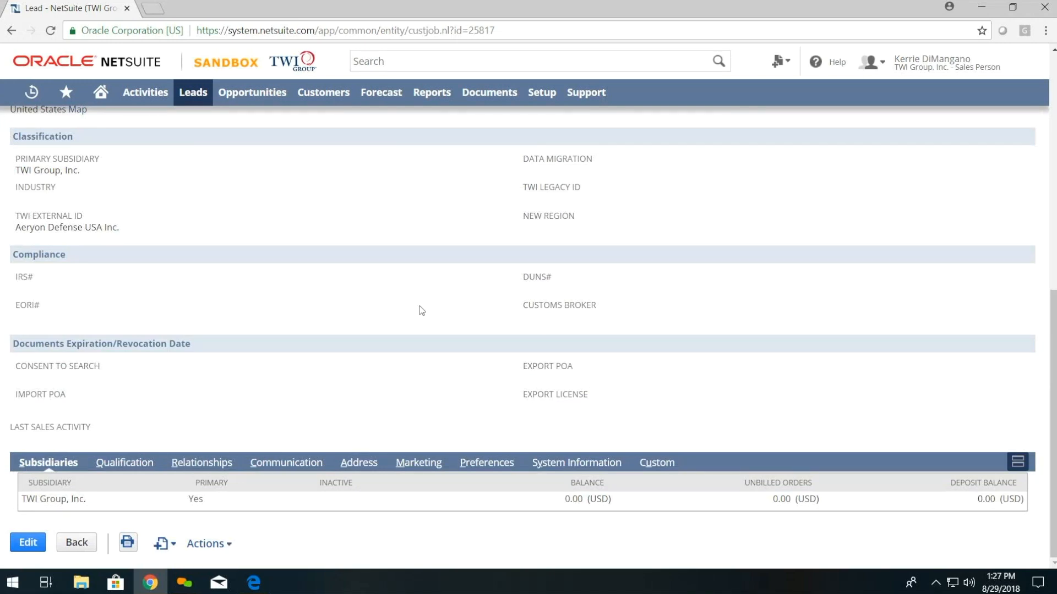
pyautogui.scroll(7, 429, 344)
pyautogui.scroll(1, 464, 239)
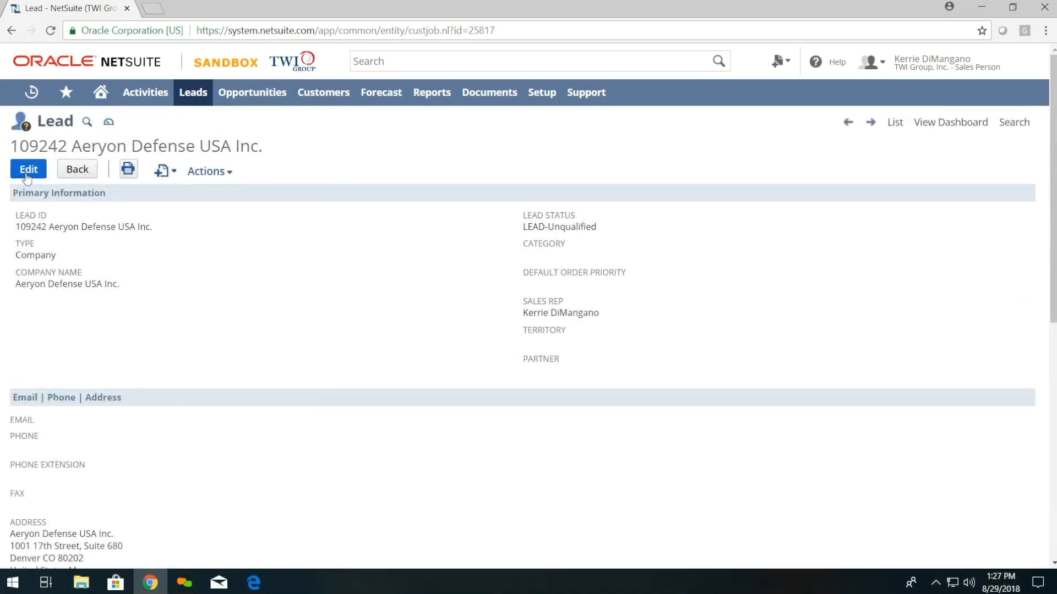
# Step: Edit the Aeryon Defense lead, set its status to LEAD-Qualified, and view its empty Opportunities subtab
pyautogui.click(26, 171)
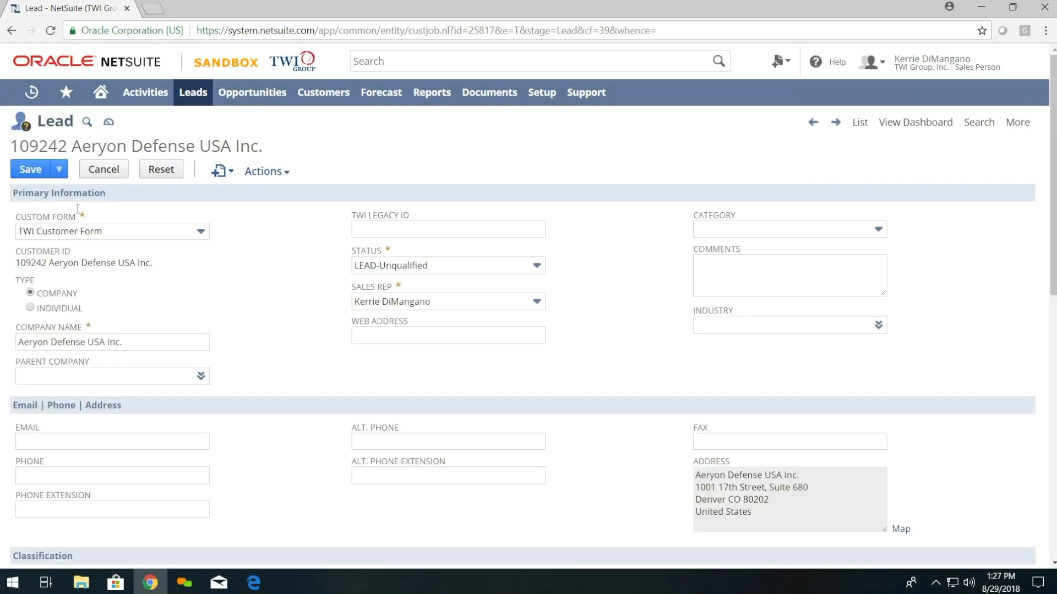
pyautogui.click(59, 169)
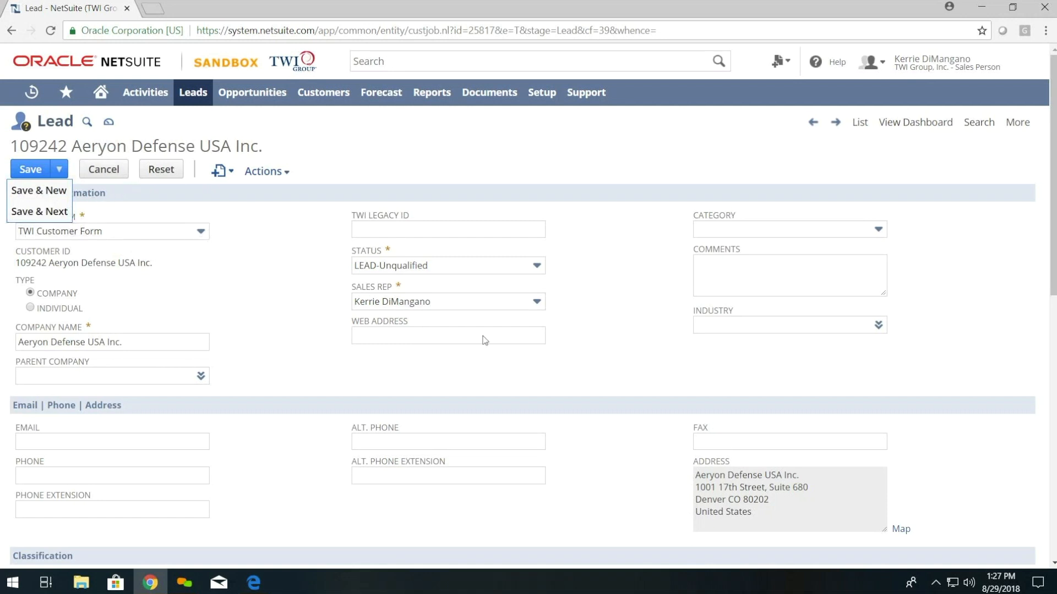
pyautogui.click(399, 270)
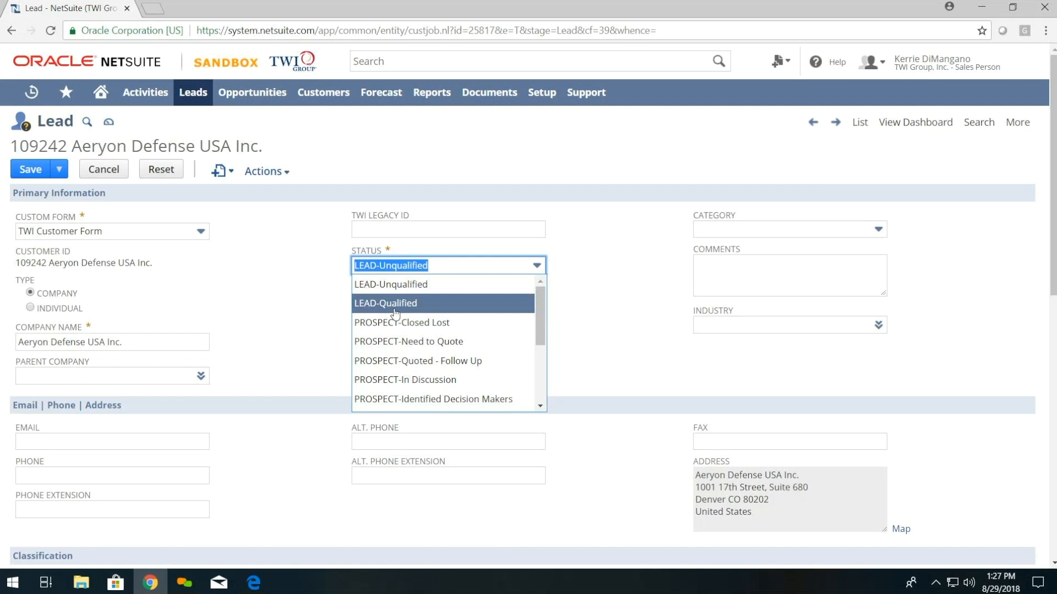
pyautogui.click(395, 306)
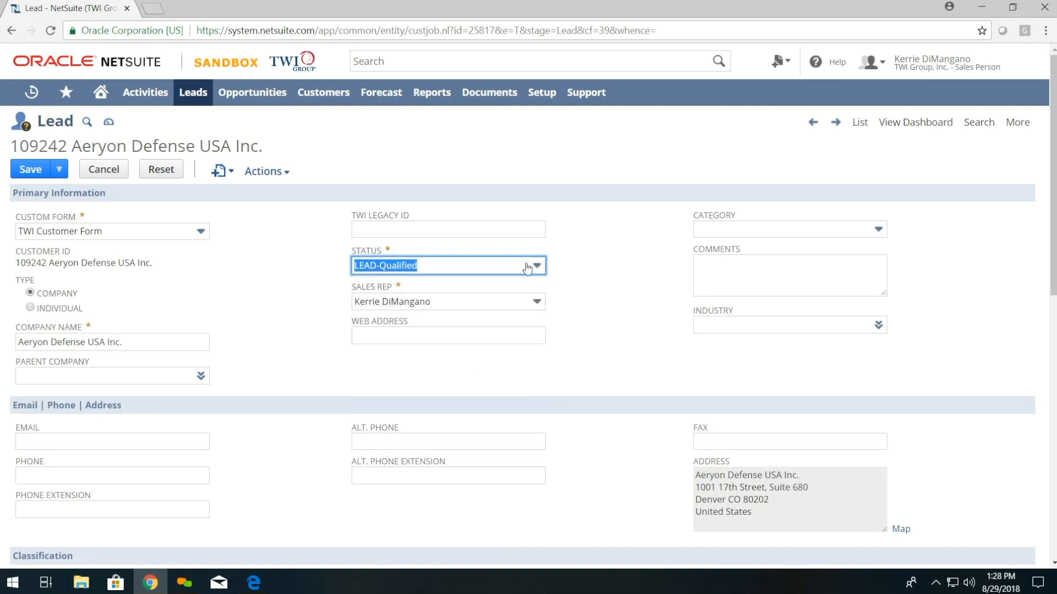
pyautogui.press('BackSpace')
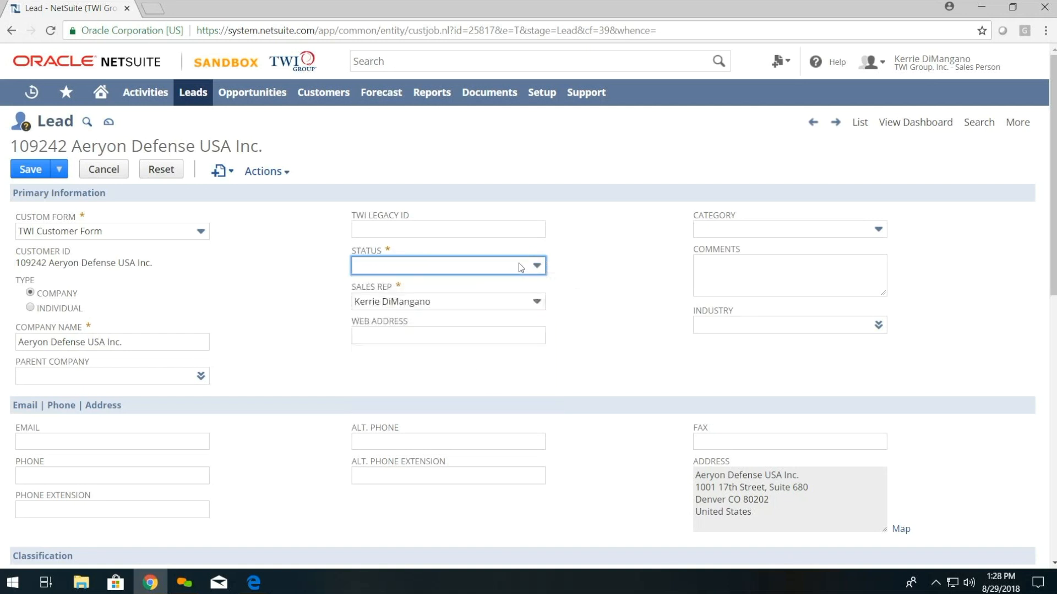
pyautogui.press('Down')
pyautogui.press('Down')
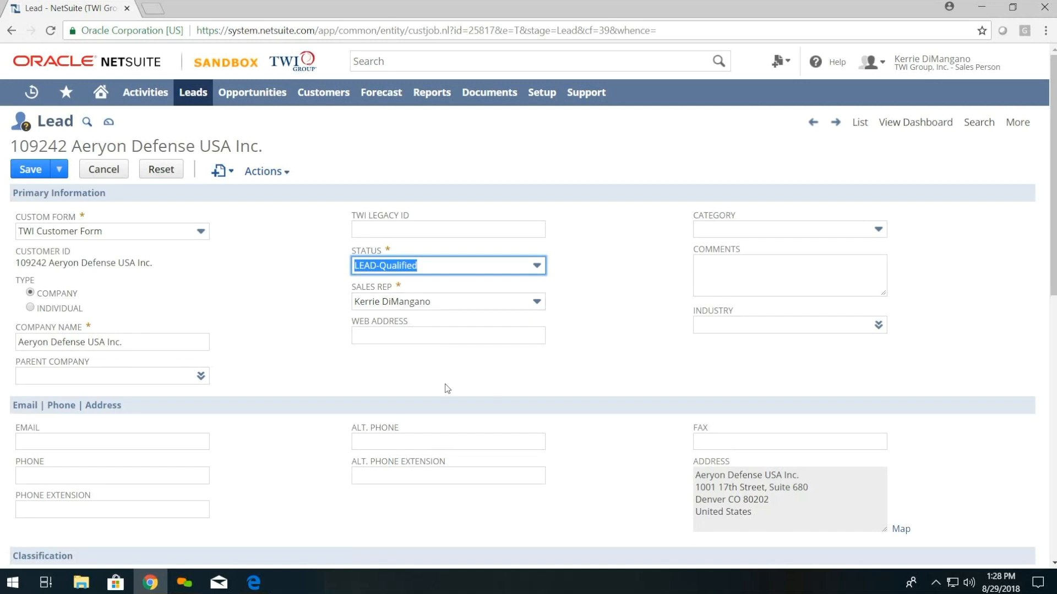
pyautogui.scroll(-10, 332, 408)
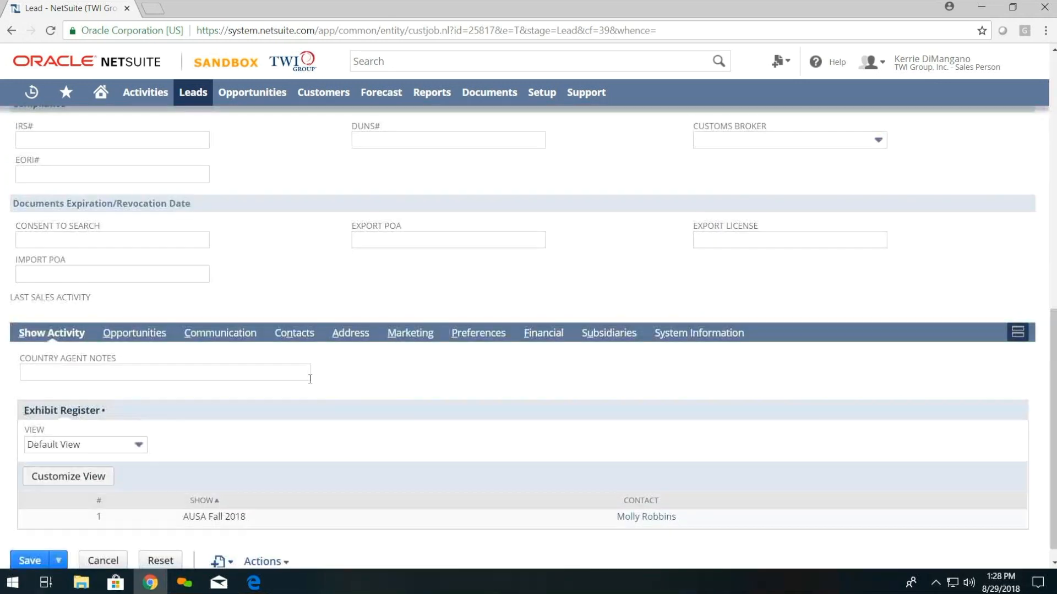
pyautogui.scroll(-1, 236, 361)
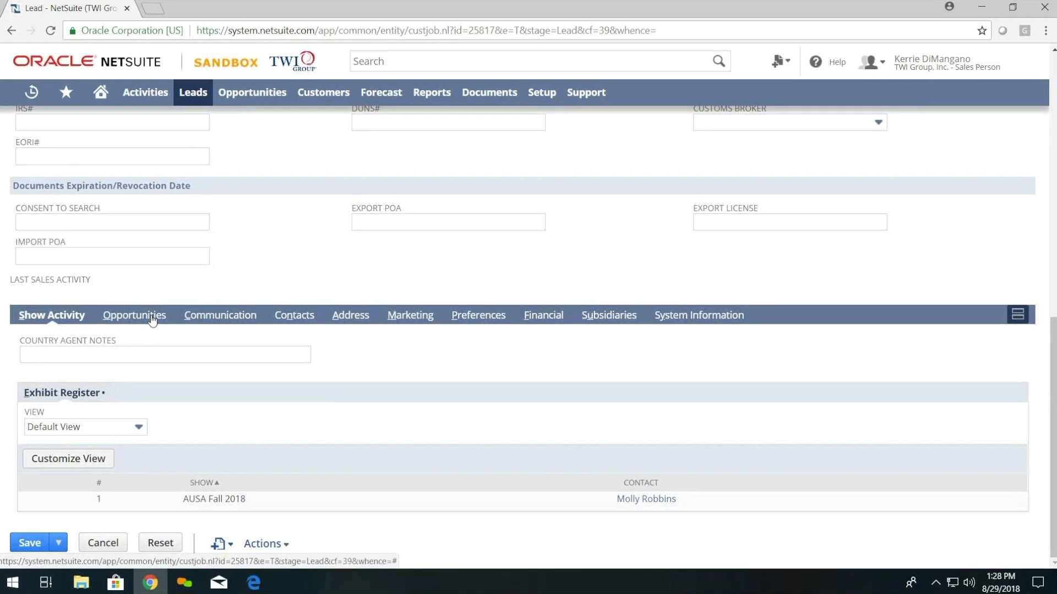
pyautogui.click(152, 319)
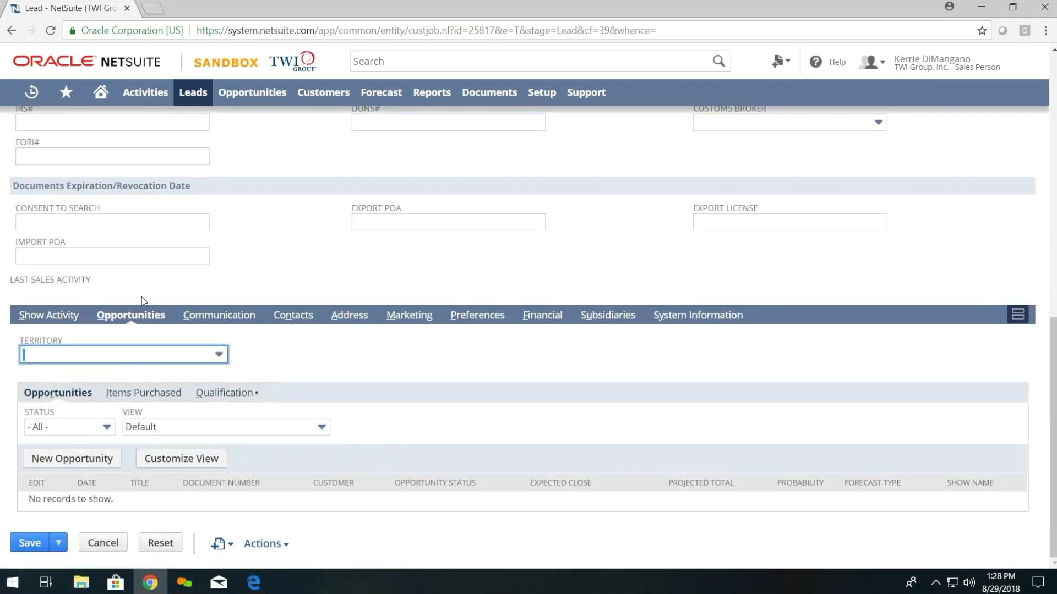
# Step: Start a new opportunity for the lead with Expected Close 9/28/2018
pyautogui.click(97, 465)
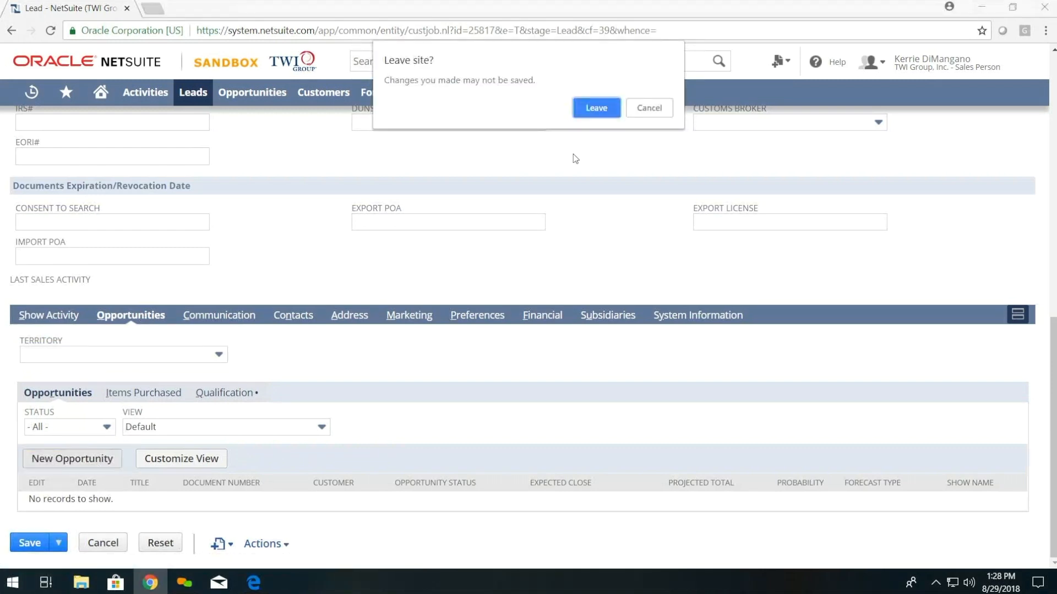
pyautogui.click(588, 111)
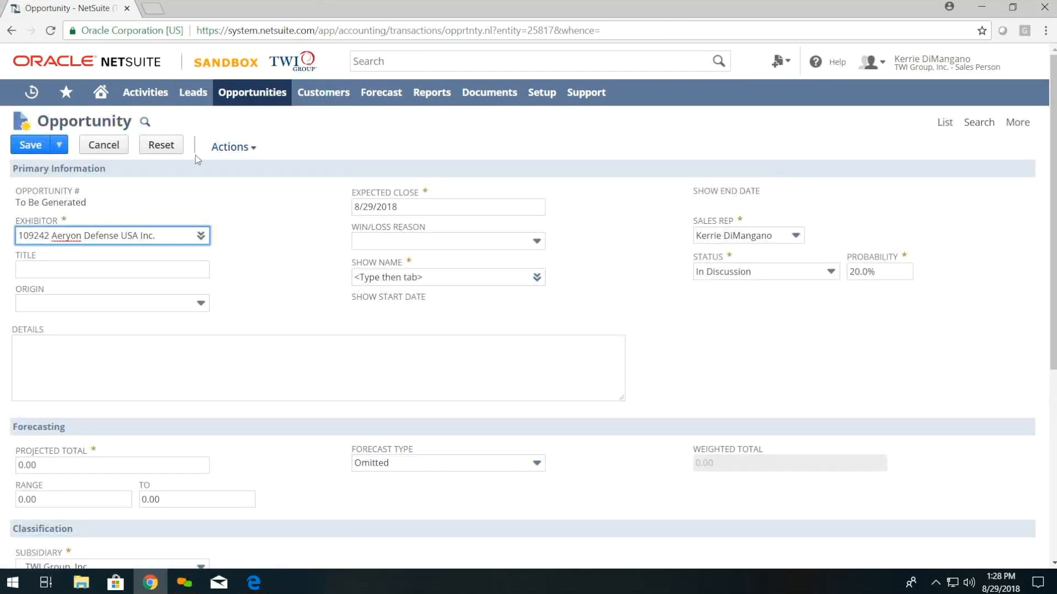
pyautogui.click(555, 217)
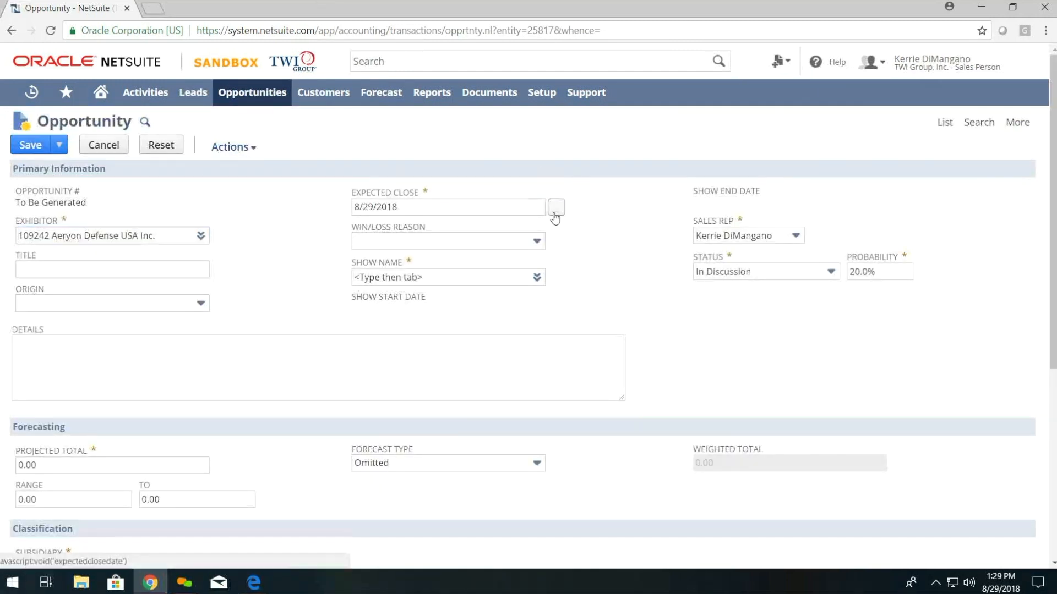
pyautogui.click(549, 228)
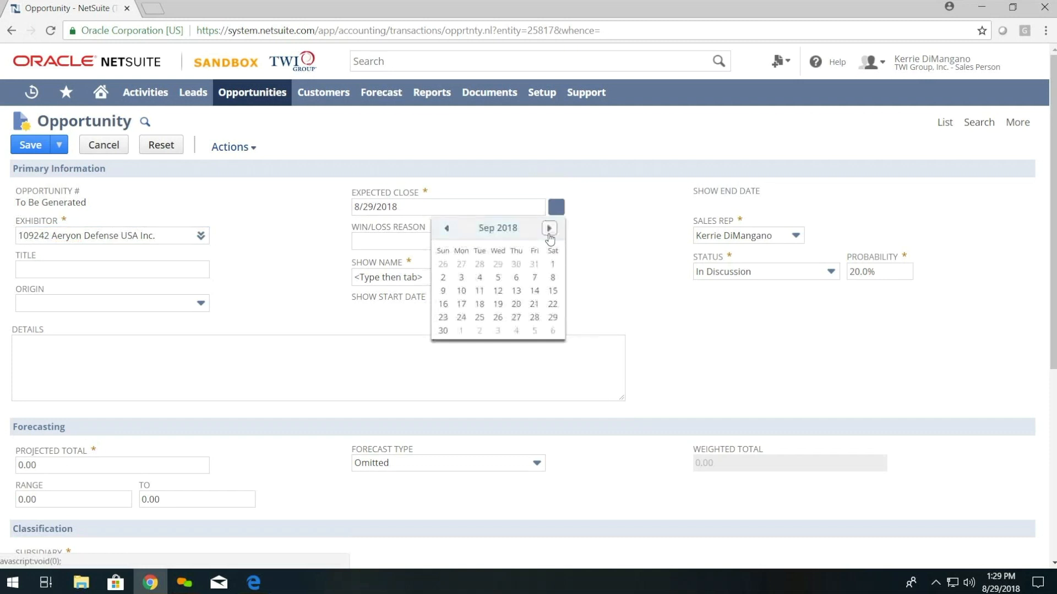
pyautogui.click(533, 317)
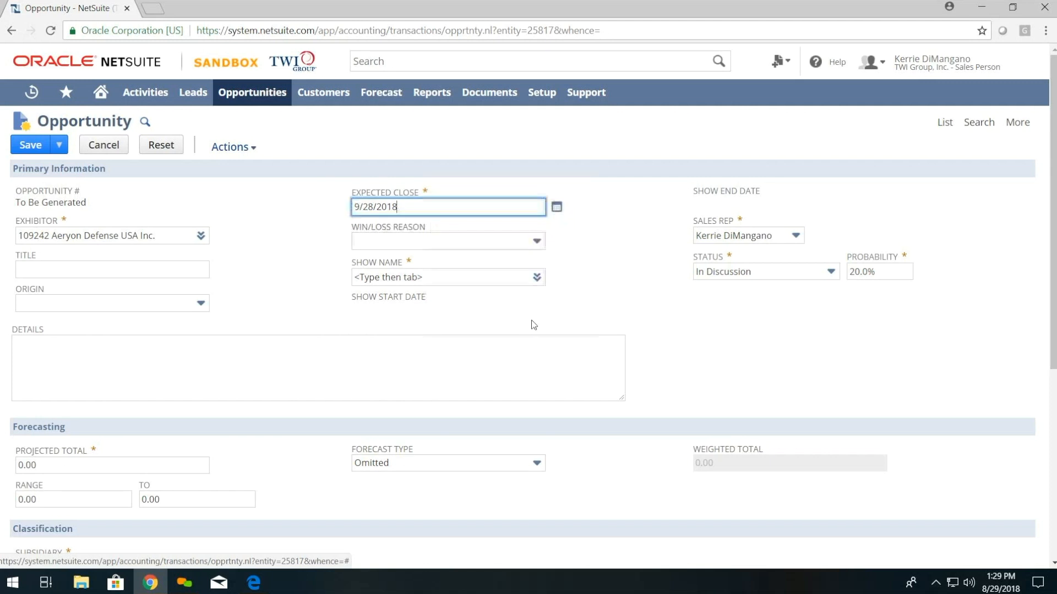
# Step: Set the opportunity's show to AUSA Fall 2018 and save it
pyautogui.click(498, 279)
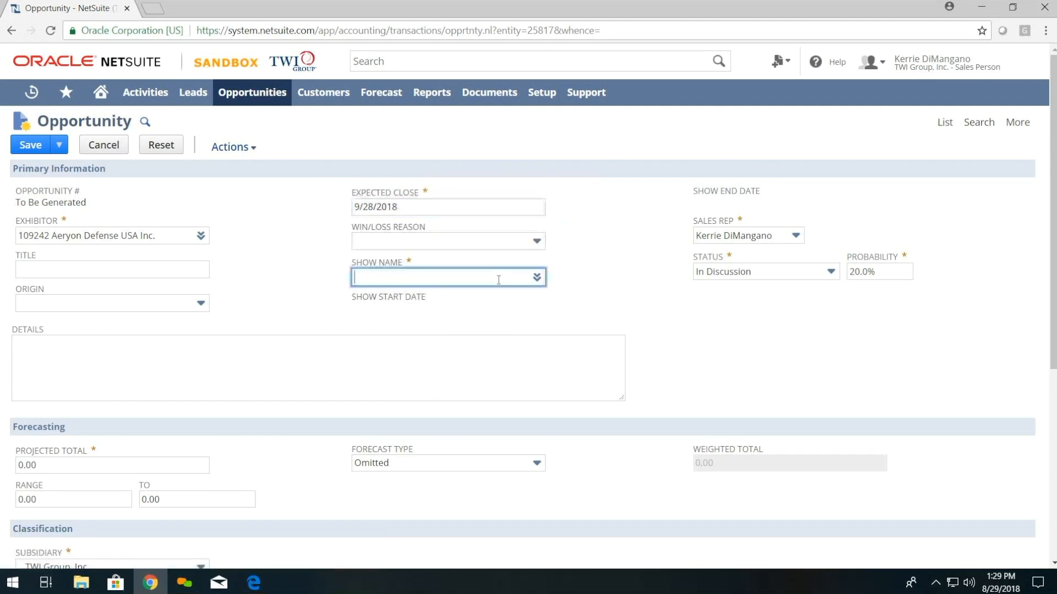
pyautogui.click(536, 277)
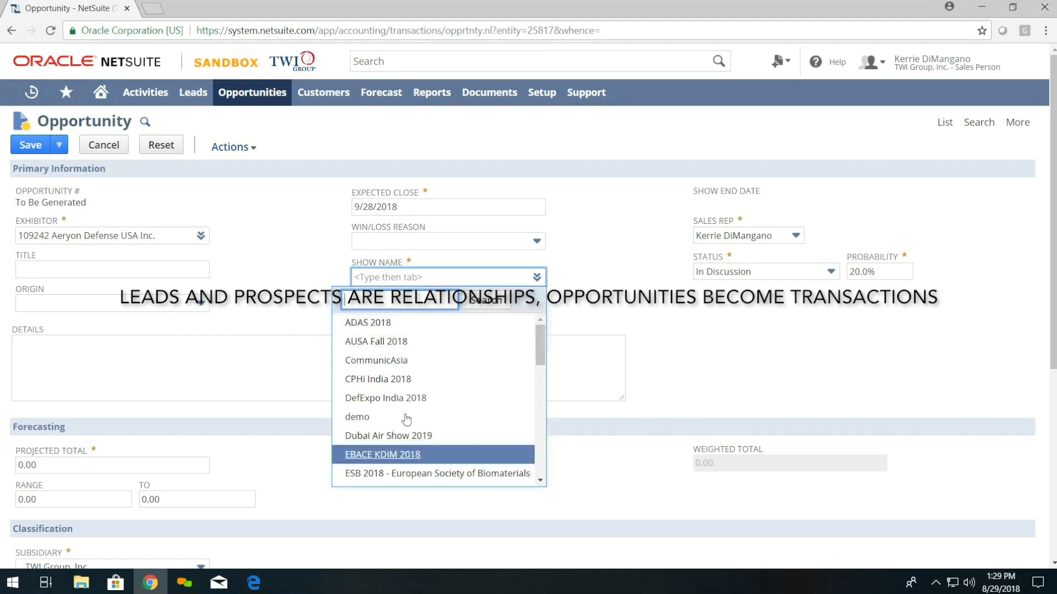
pyautogui.click(392, 342)
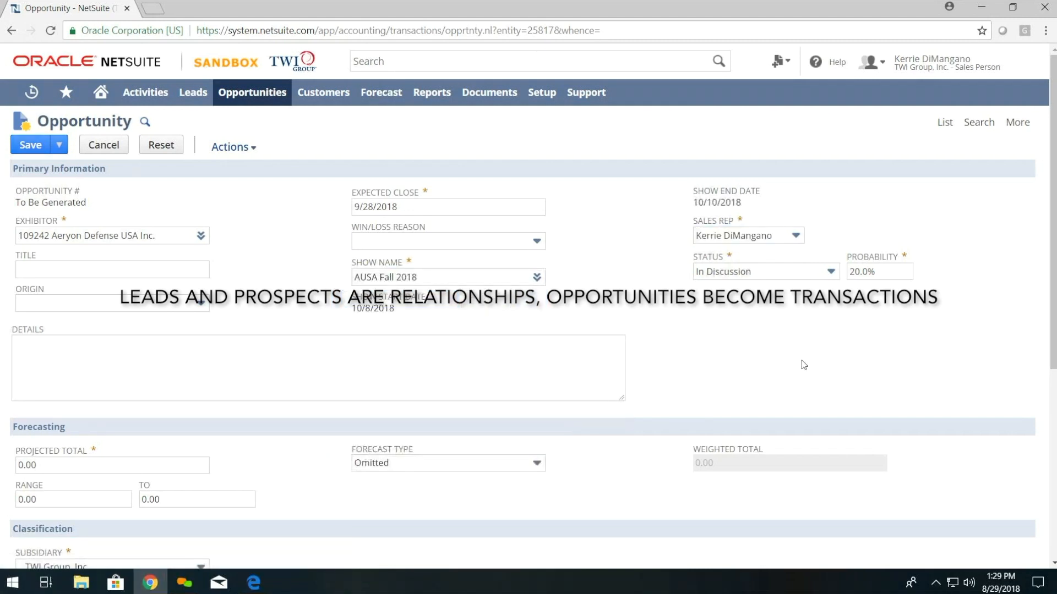
pyautogui.scroll(-1, 797, 363)
pyautogui.scroll(-2, 799, 362)
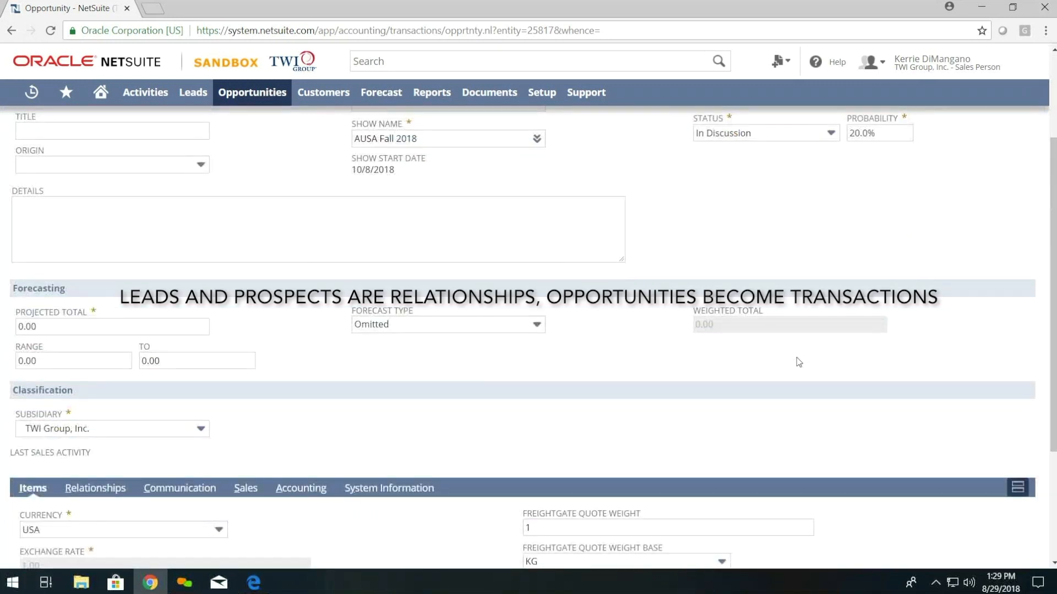
pyautogui.scroll(-3, 798, 362)
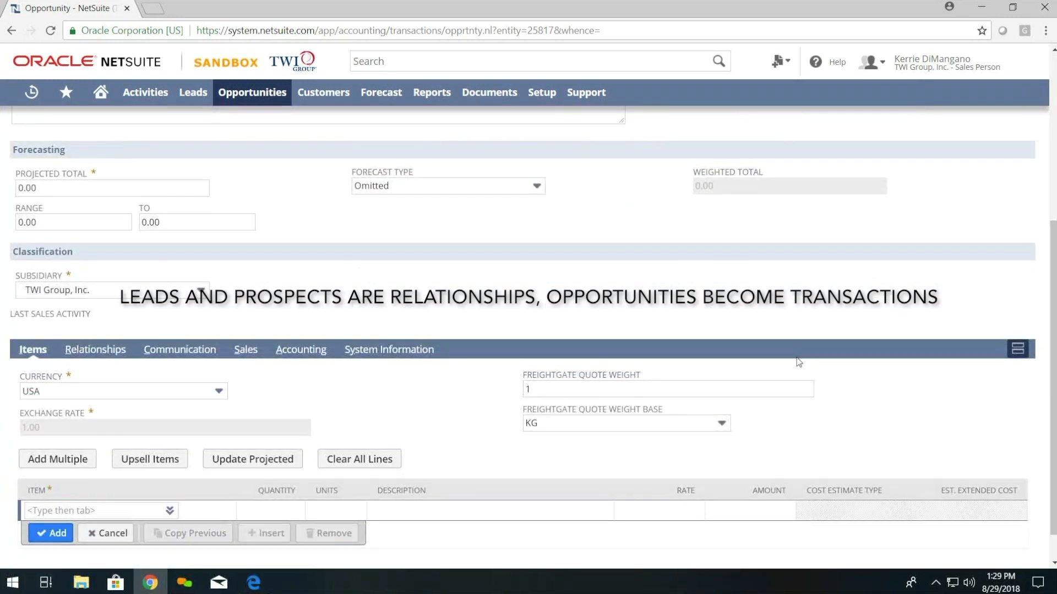
pyautogui.scroll(-1, 798, 363)
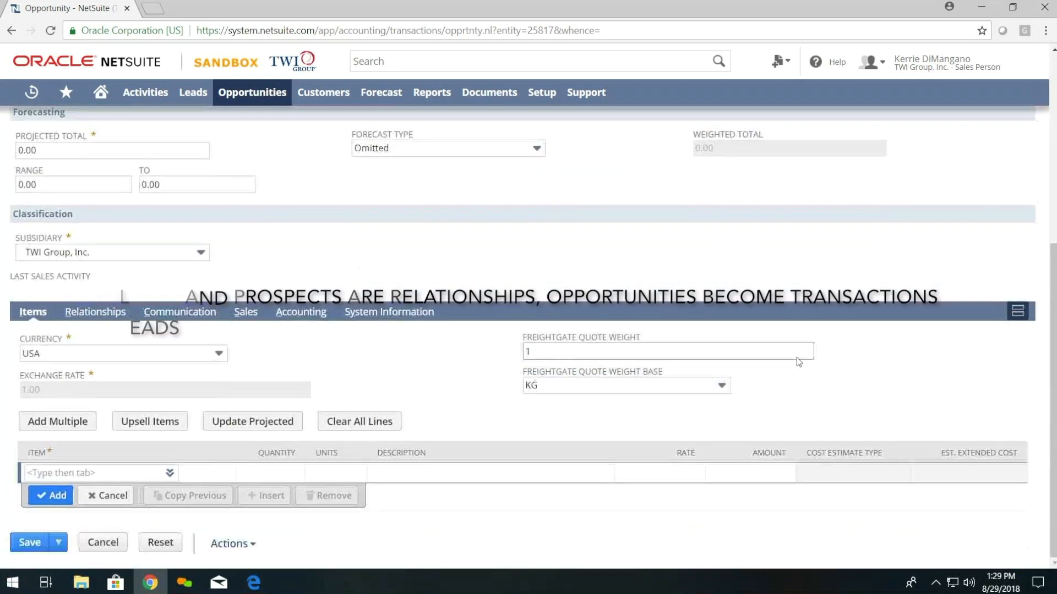
pyautogui.scroll(7, 507, 316)
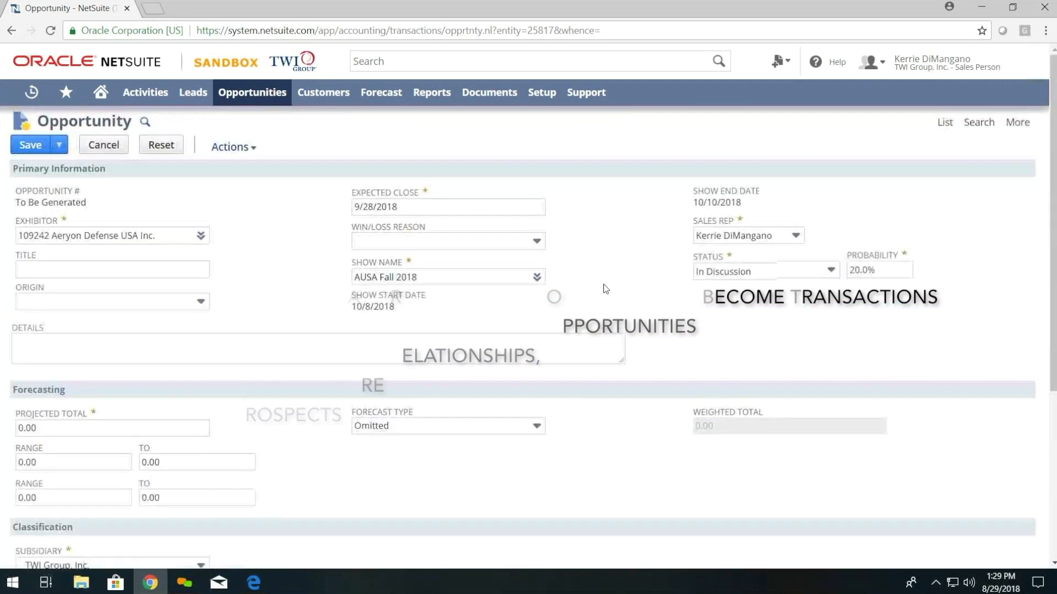
pyautogui.click(29, 150)
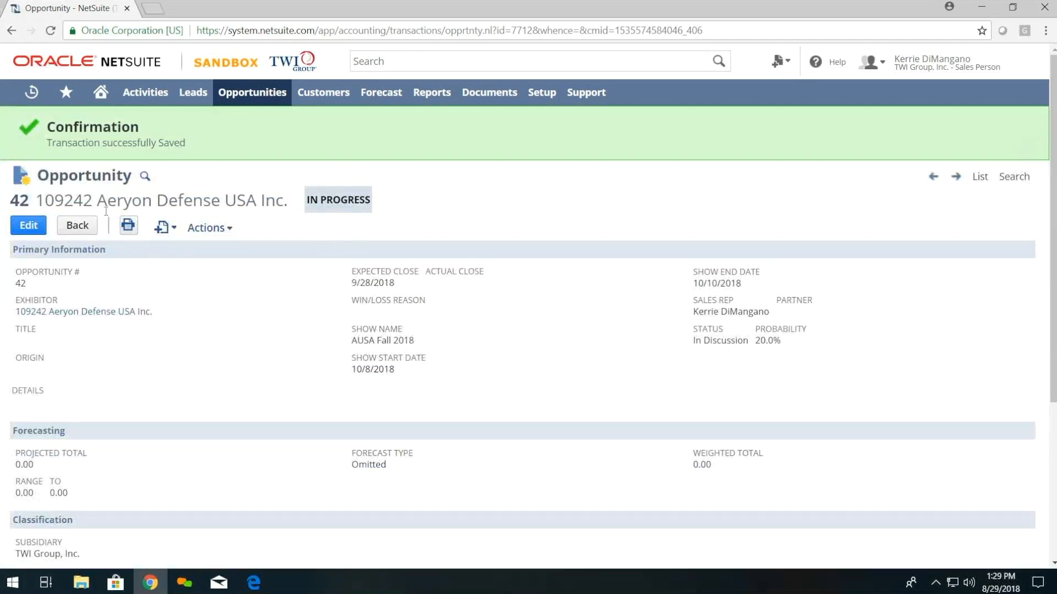
# Step: Review saved Opportunity #42, confirming it has no item lines and a 0.00 projected total
pyautogui.scroll(-5, 383, 480)
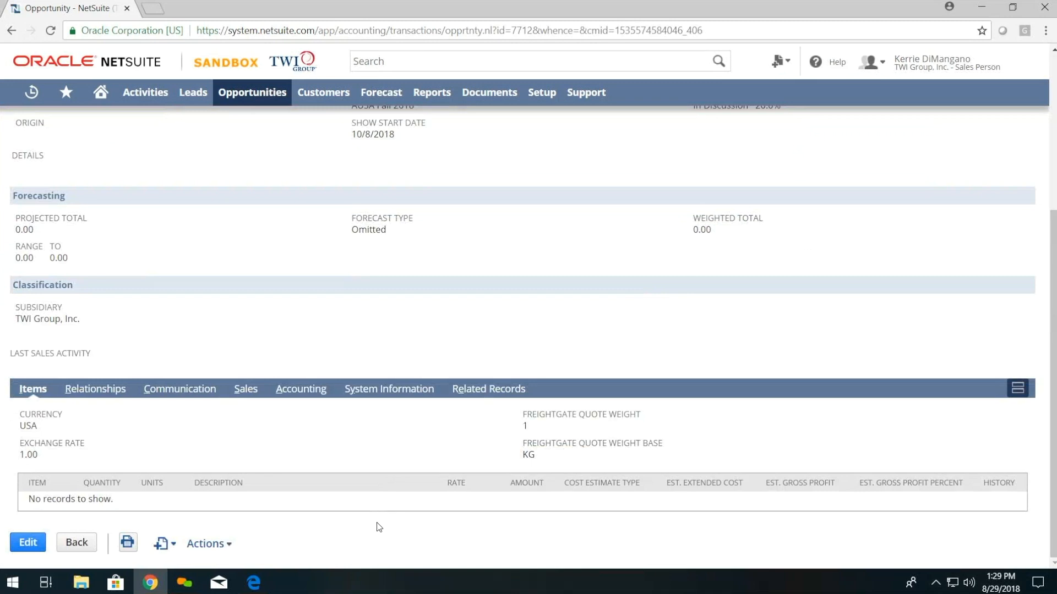
pyautogui.scroll(5, 377, 523)
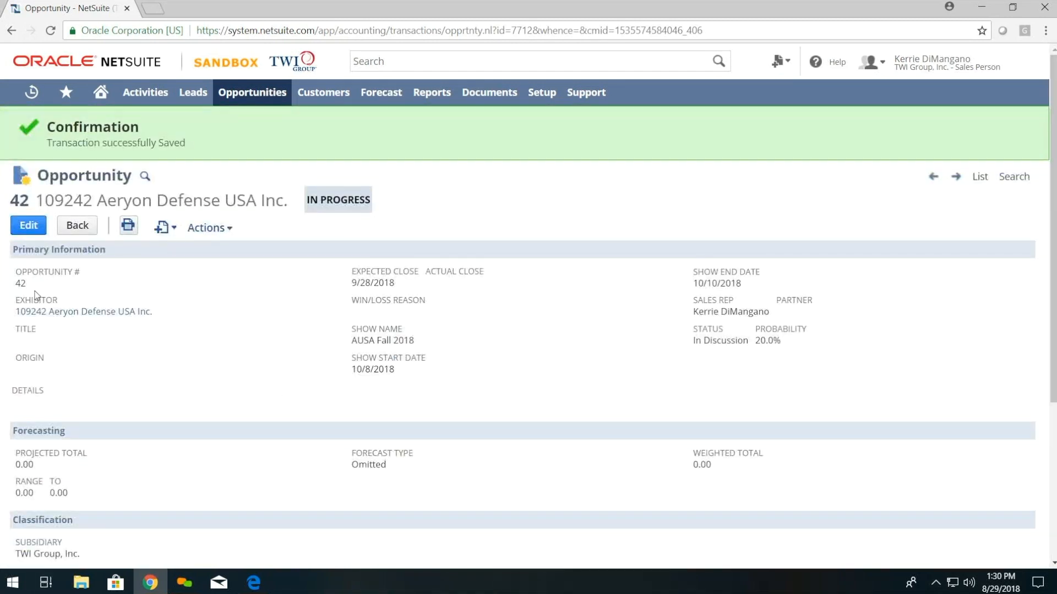
pyautogui.moveTo(167, 226)
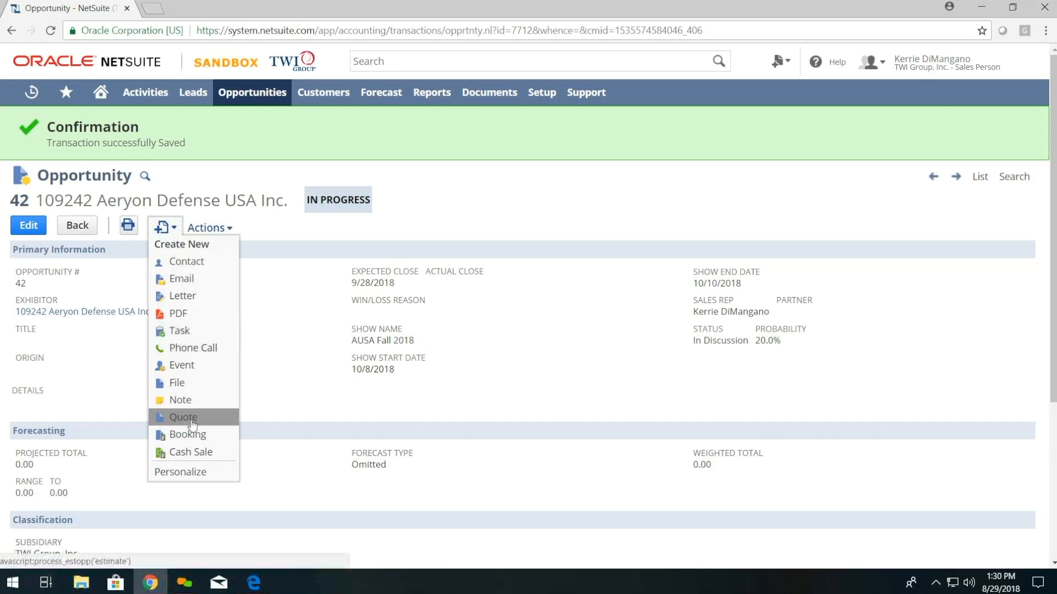
pyautogui.scroll(-4, 273, 464)
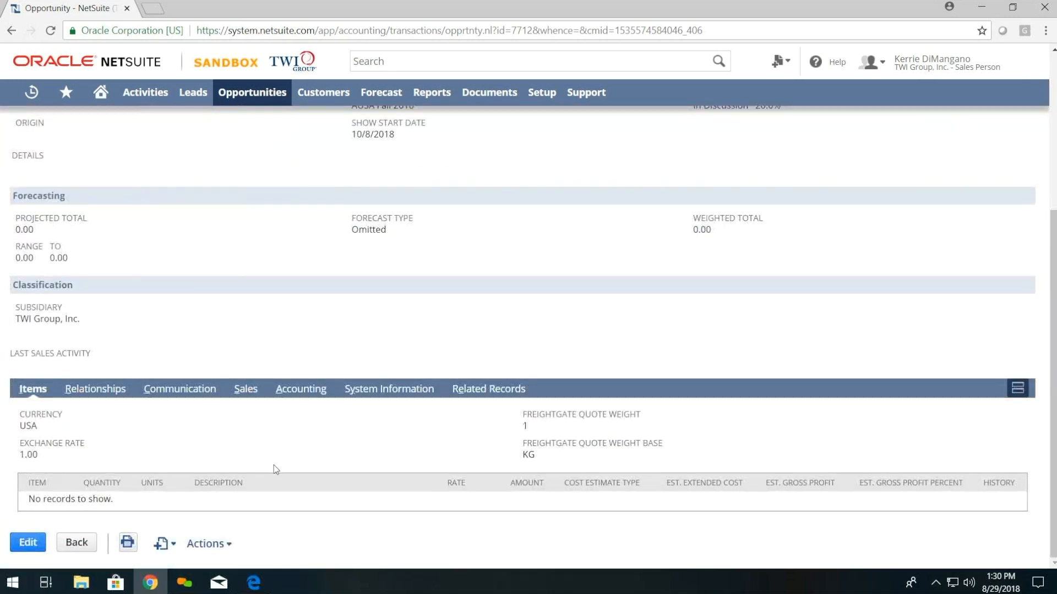
pyautogui.scroll(4, 344, 502)
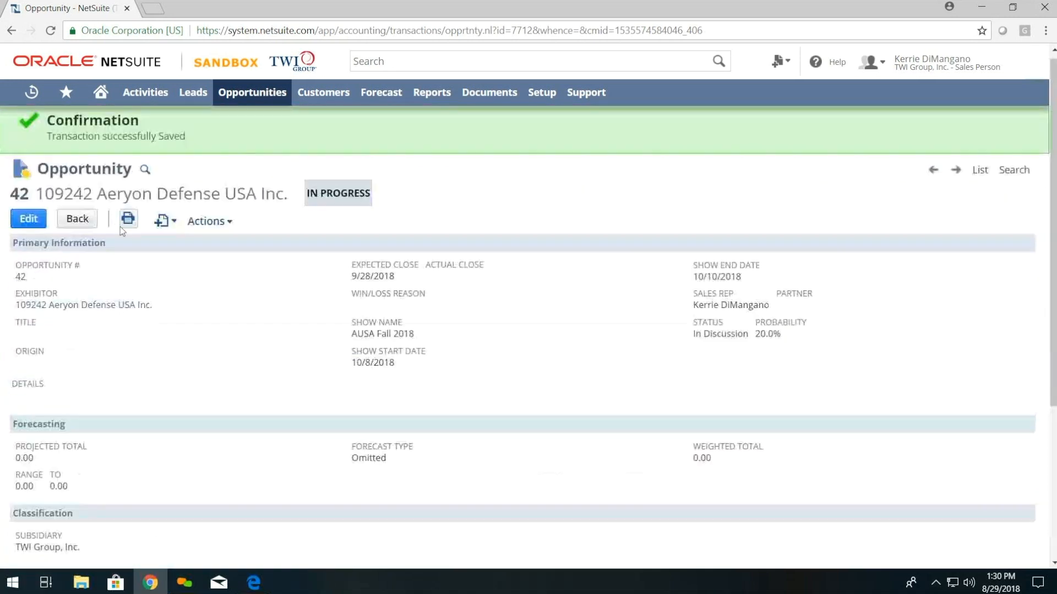
# Step: Create a new Quote from Opportunity #42, leaving the unsaved edit page
pyautogui.click(29, 225)
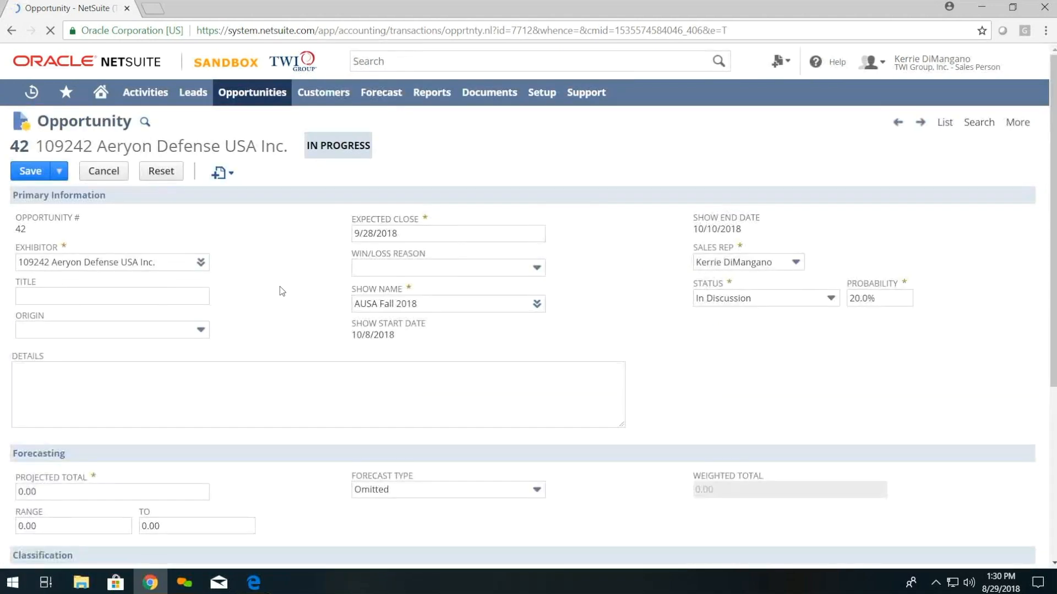
pyautogui.moveTo(220, 173)
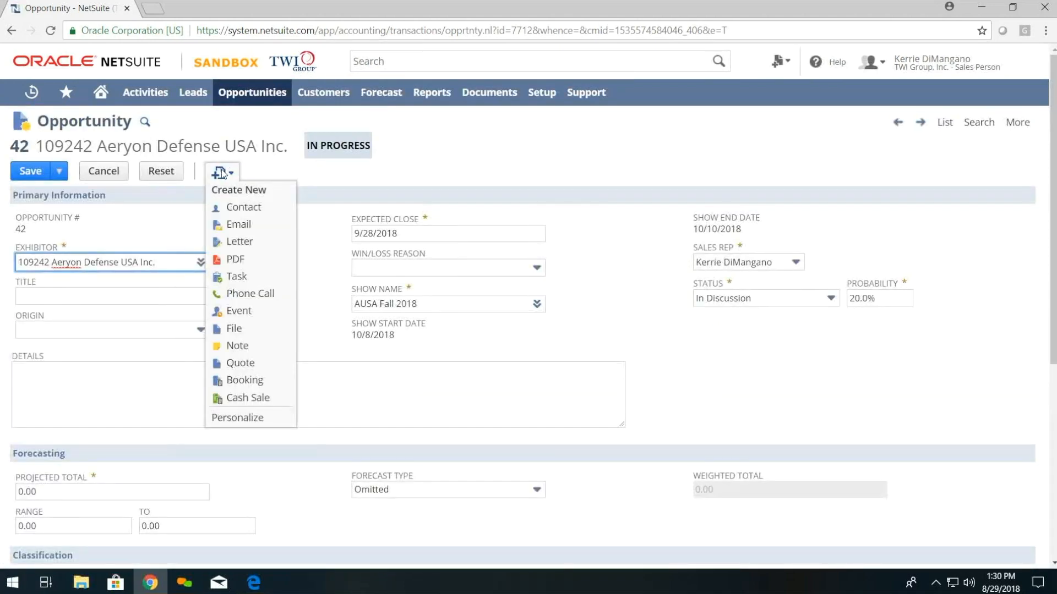
pyautogui.click(229, 364)
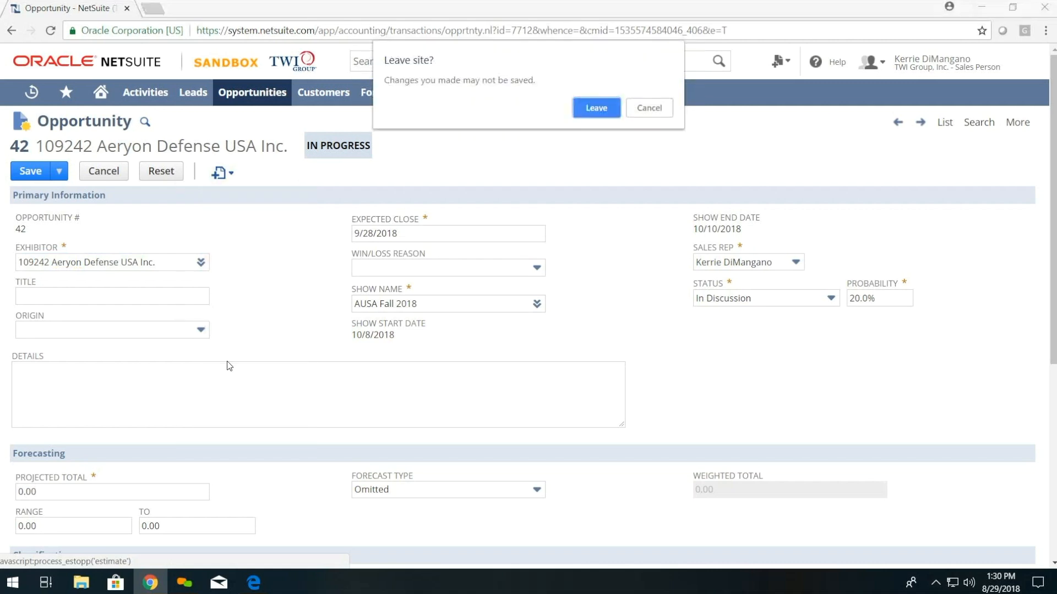
pyautogui.click(592, 113)
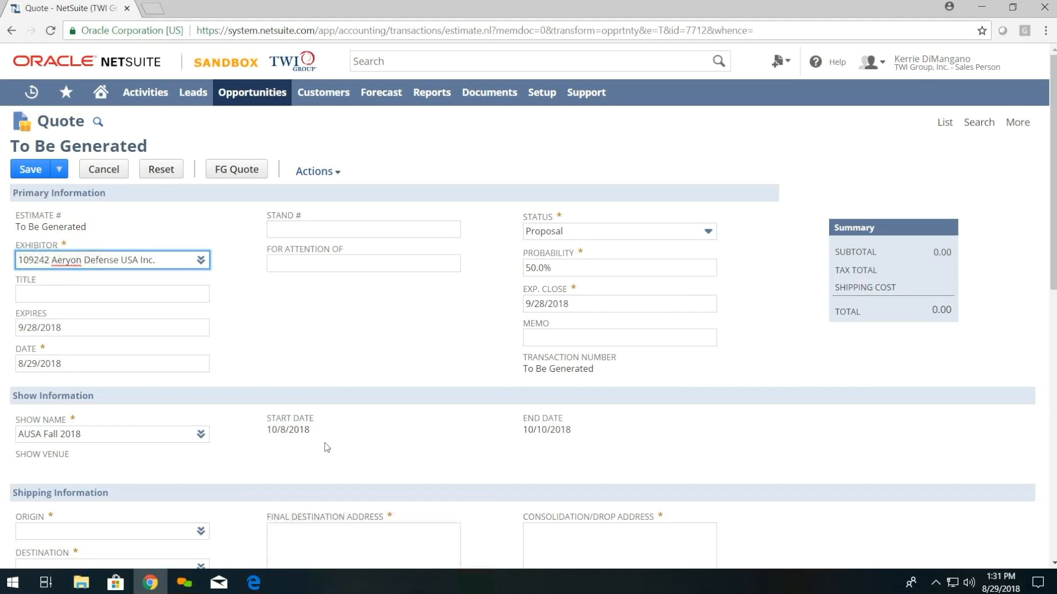
# Step: Change the quote's show name from AUSA Fall 2018 to EBACE KDIM 2018
pyautogui.scroll(-4, 325, 444)
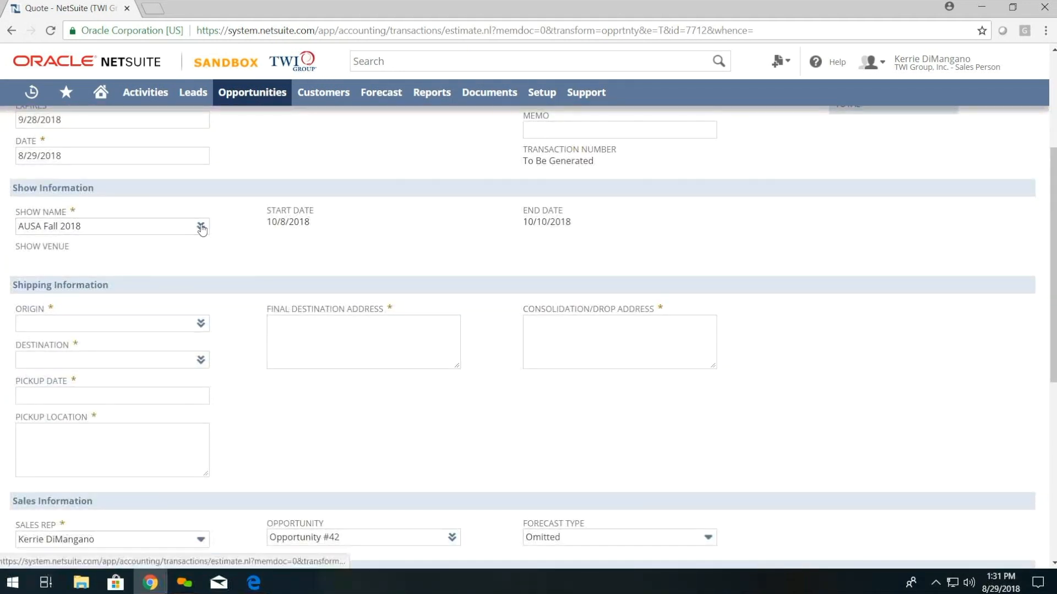
pyautogui.click(187, 227)
pyautogui.press('BackSpace')
pyautogui.press('BackSpace')
pyautogui.press('BackSpace')
pyautogui.press('BackSpace')
pyautogui.press('BackSpace')
pyautogui.press('BackSpace')
pyautogui.press('BackSpace')
pyautogui.press('BackSpace')
pyautogui.press('BackSpace')
pyautogui.press('BackSpace')
pyautogui.press('BackSpace')
pyautogui.write('eb ac\\')
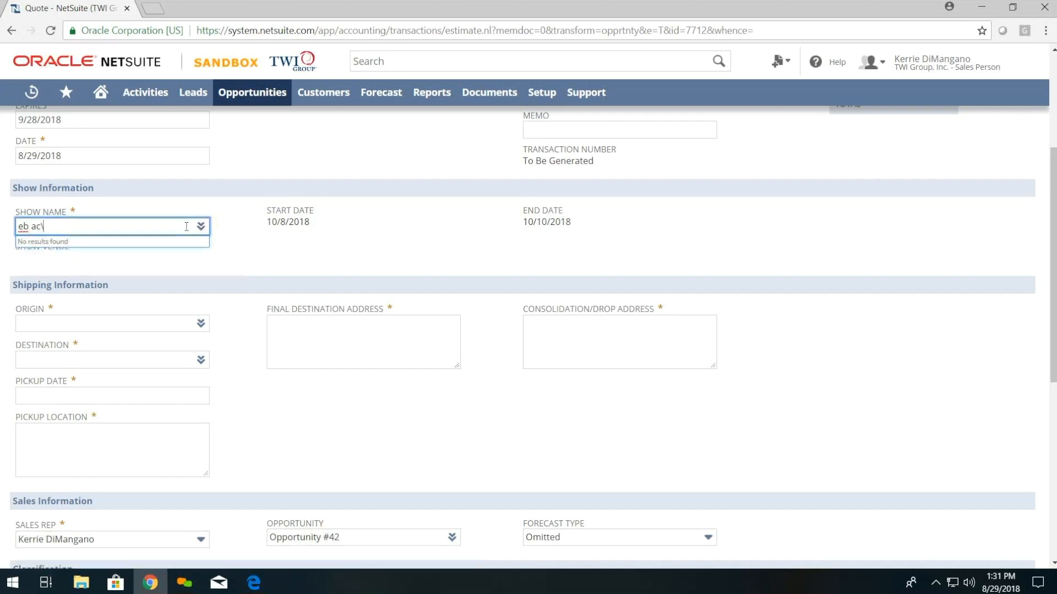
pyautogui.press('BackSpace')
pyautogui.press('BackSpace')
pyautogui.write('ace')
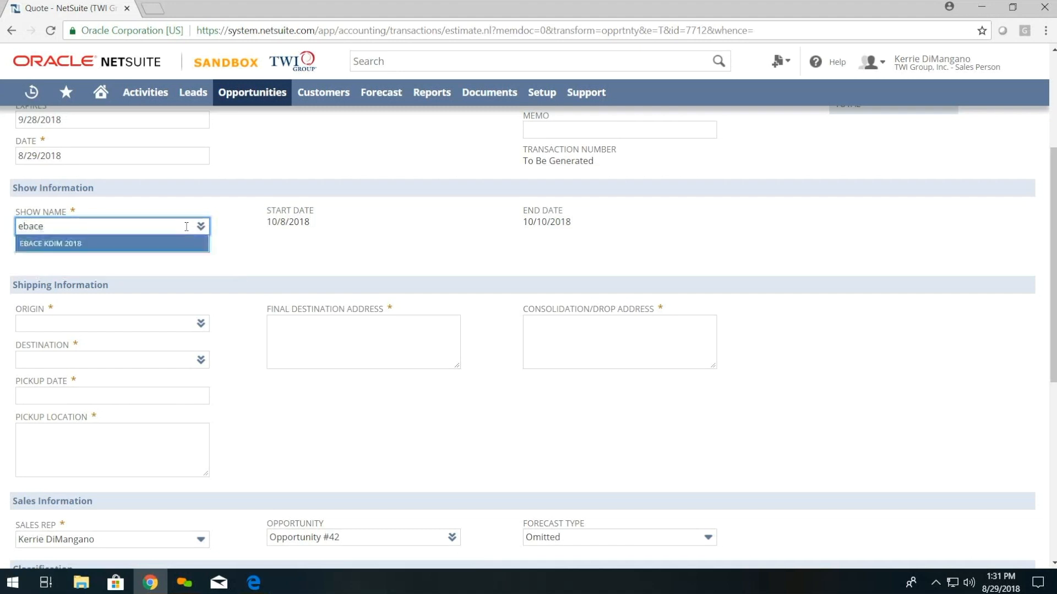
pyautogui.click(178, 245)
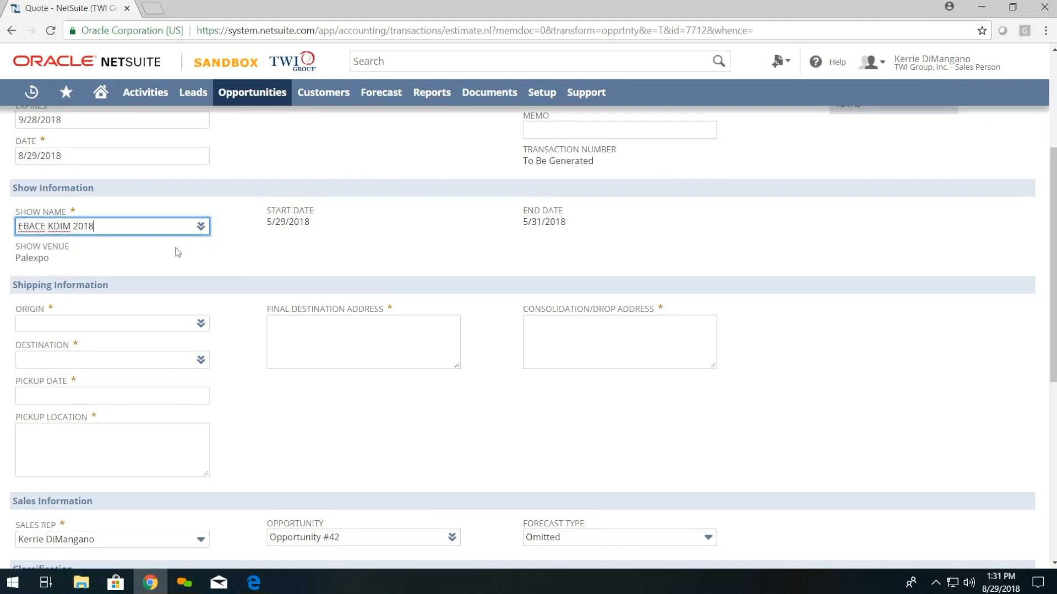
# Step: Set origin to Atlanta (ATL) and destination to Palexpo (Ebace 2018)
pyautogui.click(90, 323)
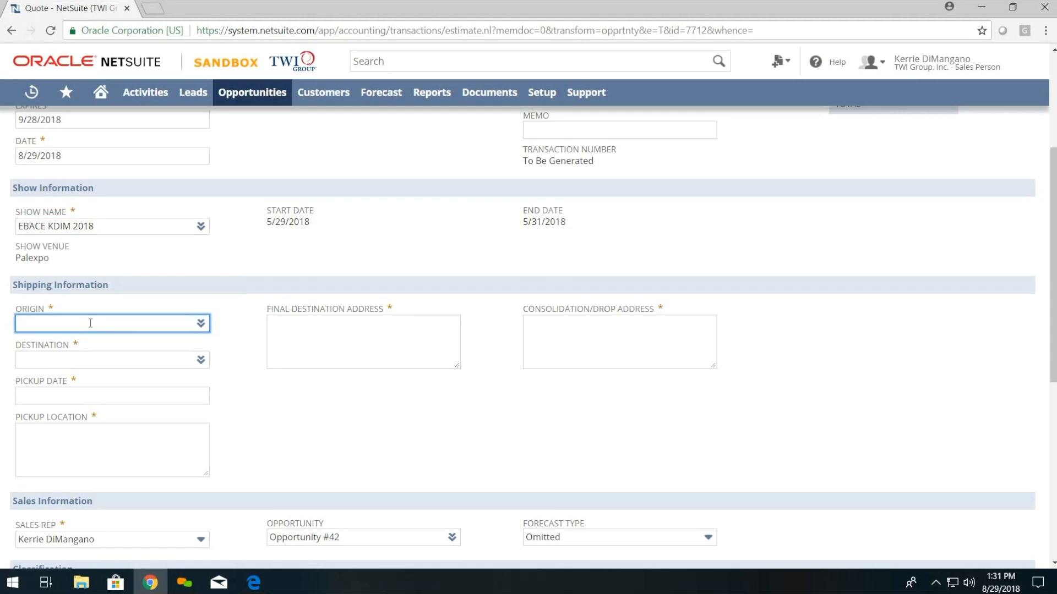
pyautogui.write('%')
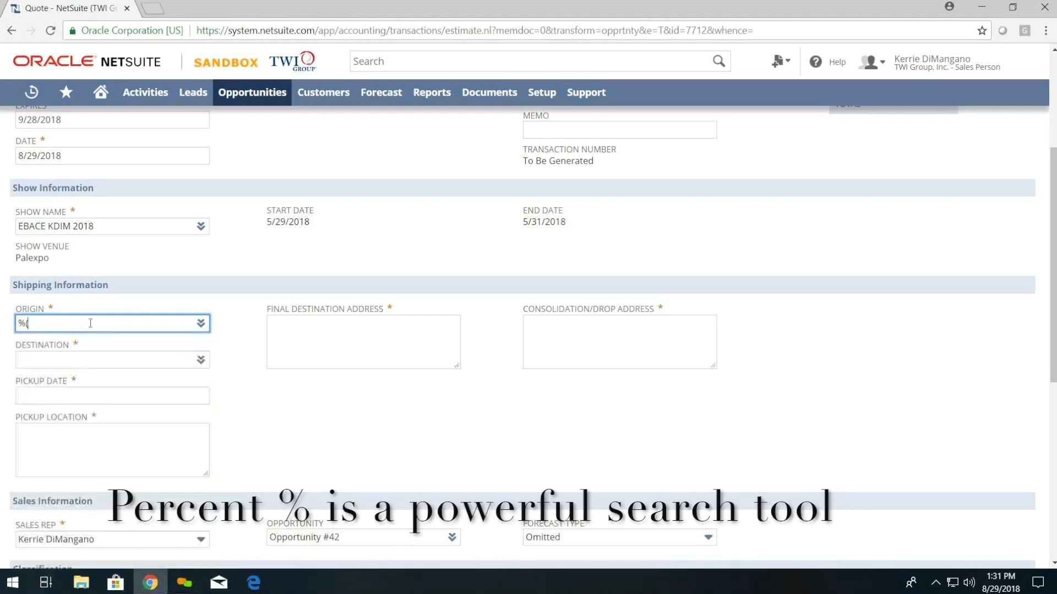
pyautogui.write('(atl')
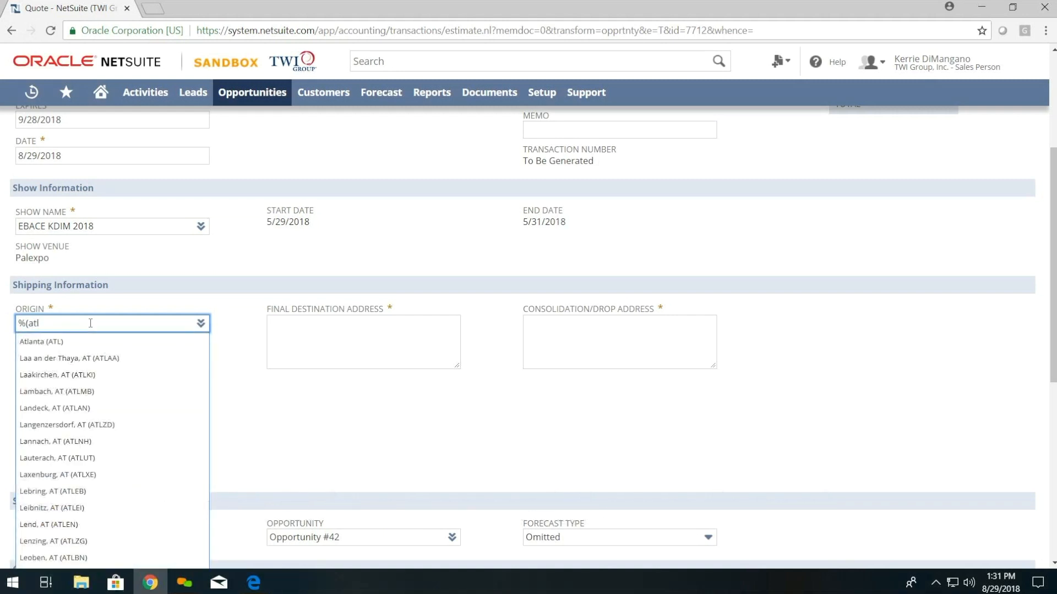
pyautogui.press('Return')
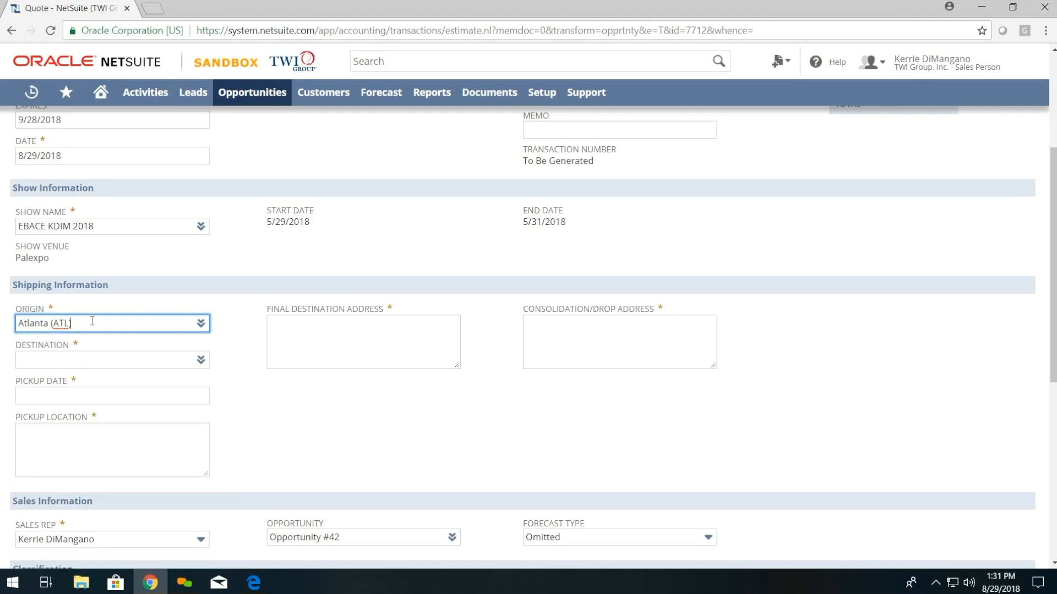
pyautogui.click(193, 362)
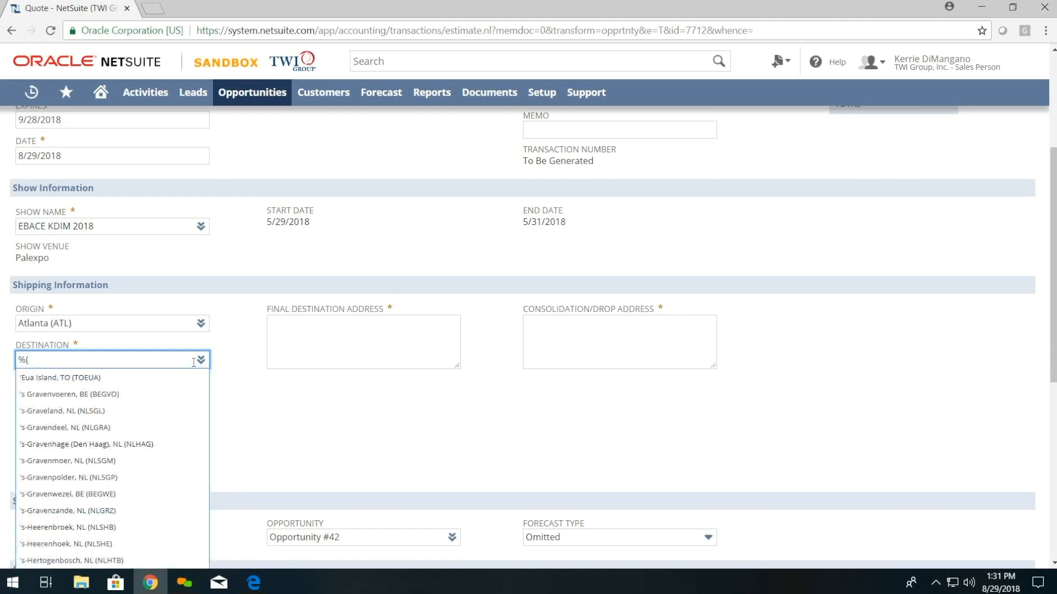
pyautogui.write('pale')
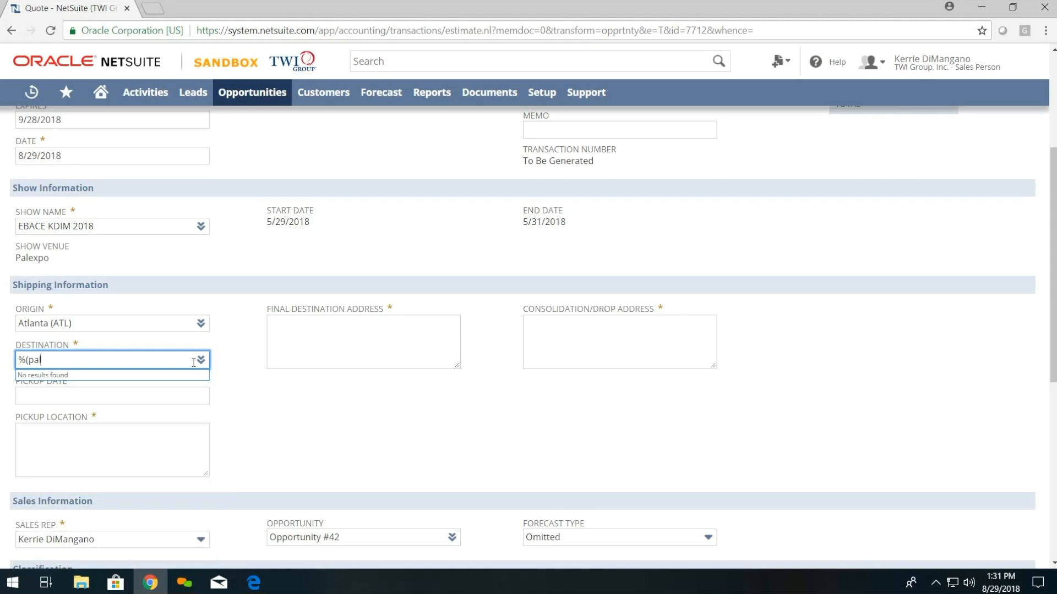
pyautogui.press('BackSpace')
pyautogui.press('BackSpace')
pyautogui.press('BackSpace')
pyautogui.press('BackSpace')
pyautogui.press('BackSpace')
pyautogui.write('pal')
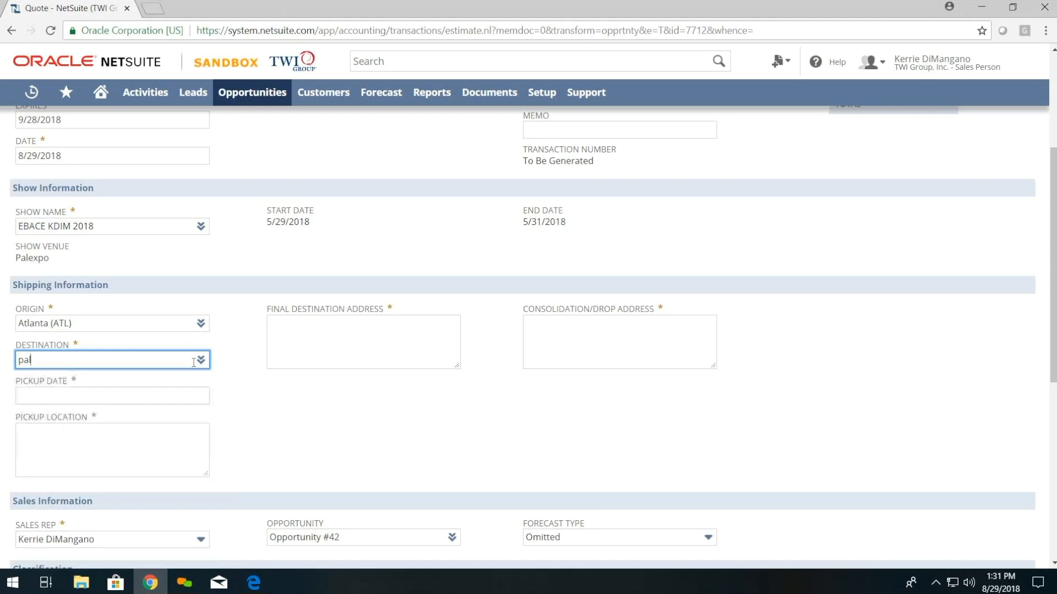
pyautogui.press('Down')
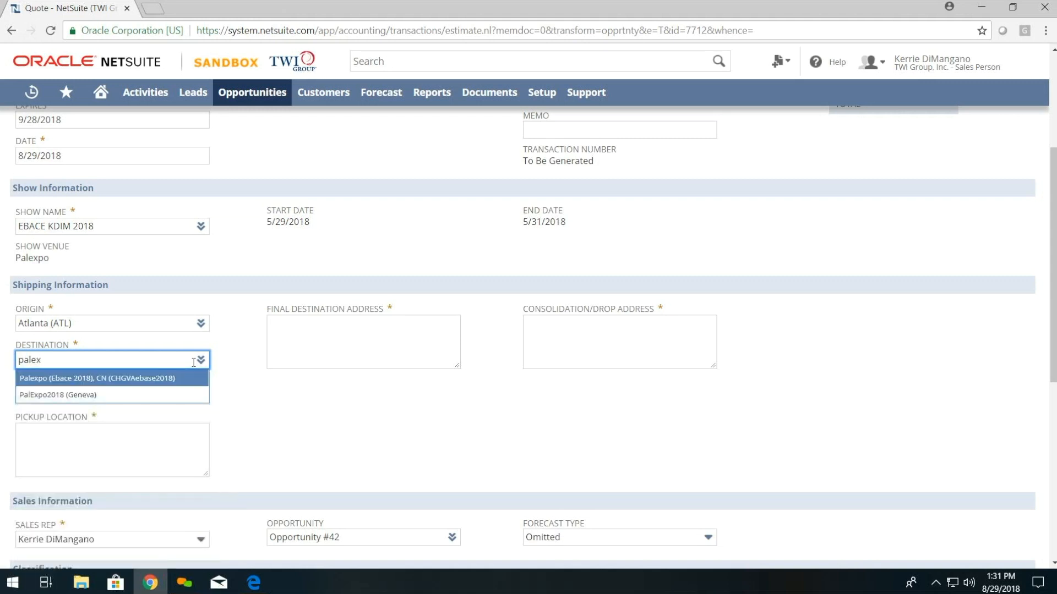
pyautogui.press('Return')
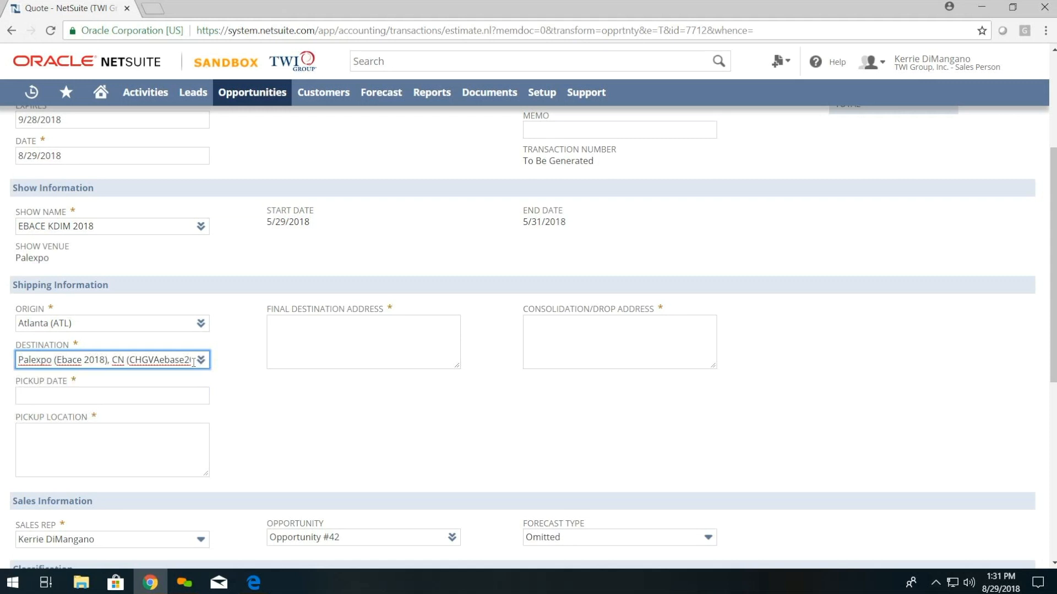
# Step: Set pickup 9/28/2018 from Customer warehouse, final destination Palexpo/EBACE 2018, drop address GW Atlanta
pyautogui.click(221, 397)
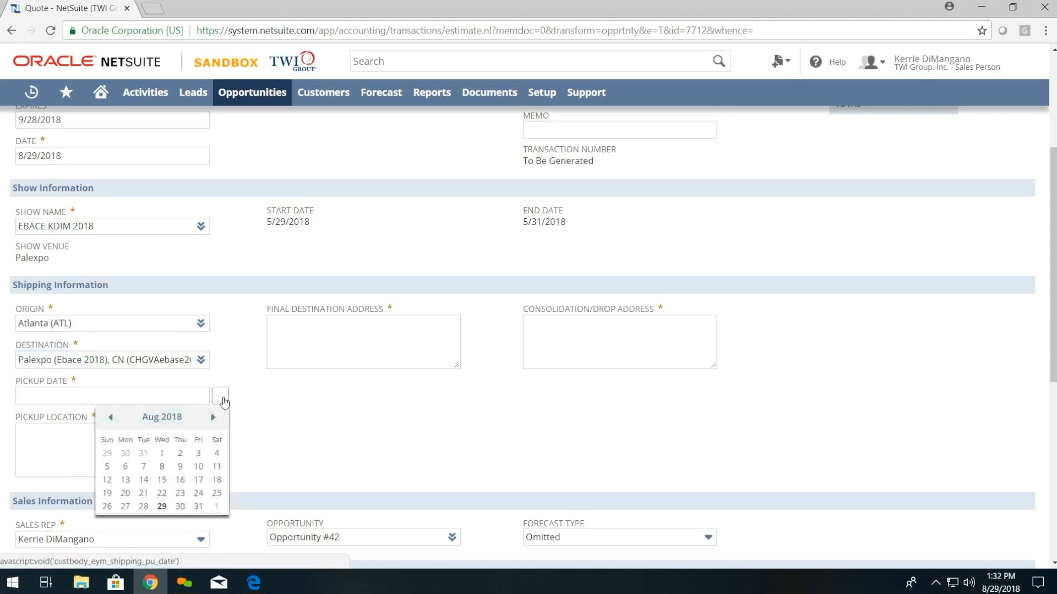
pyautogui.click(213, 417)
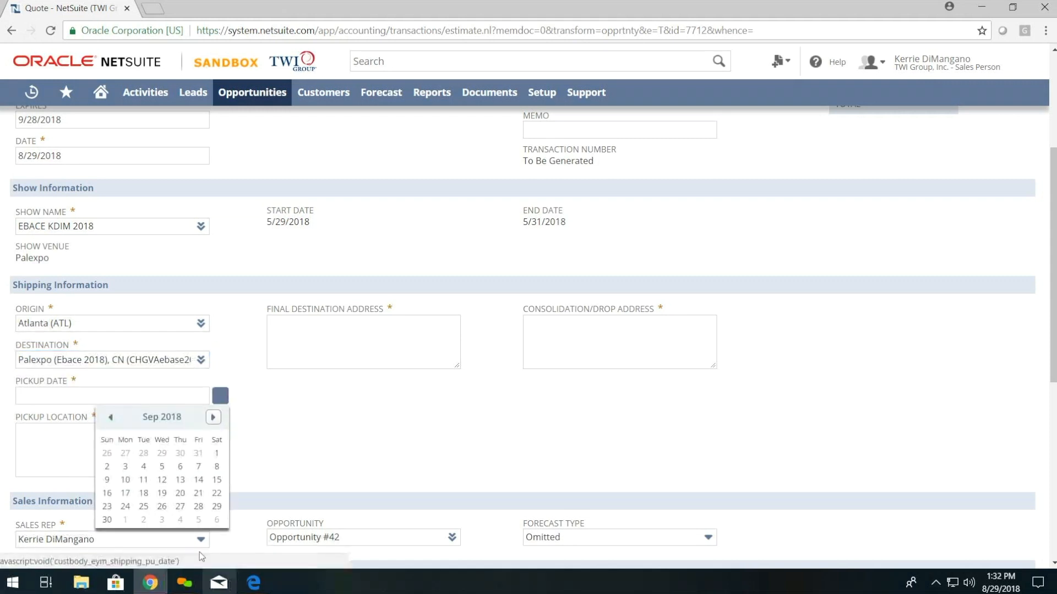
pyautogui.click(199, 506)
pyautogui.click(155, 446)
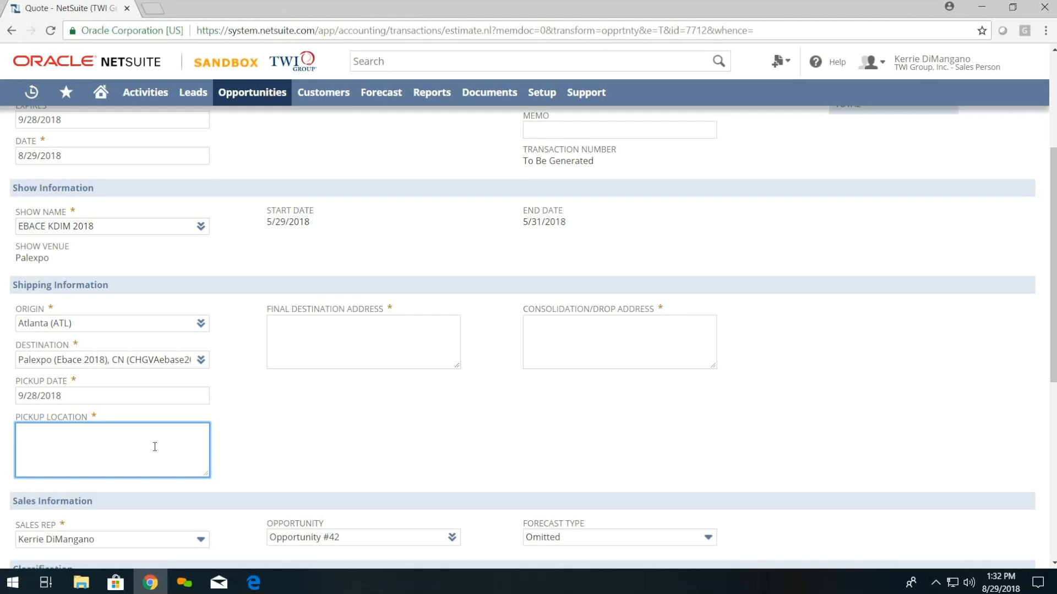
pyautogui.write('omer warehouse')
pyautogui.press('Tab')
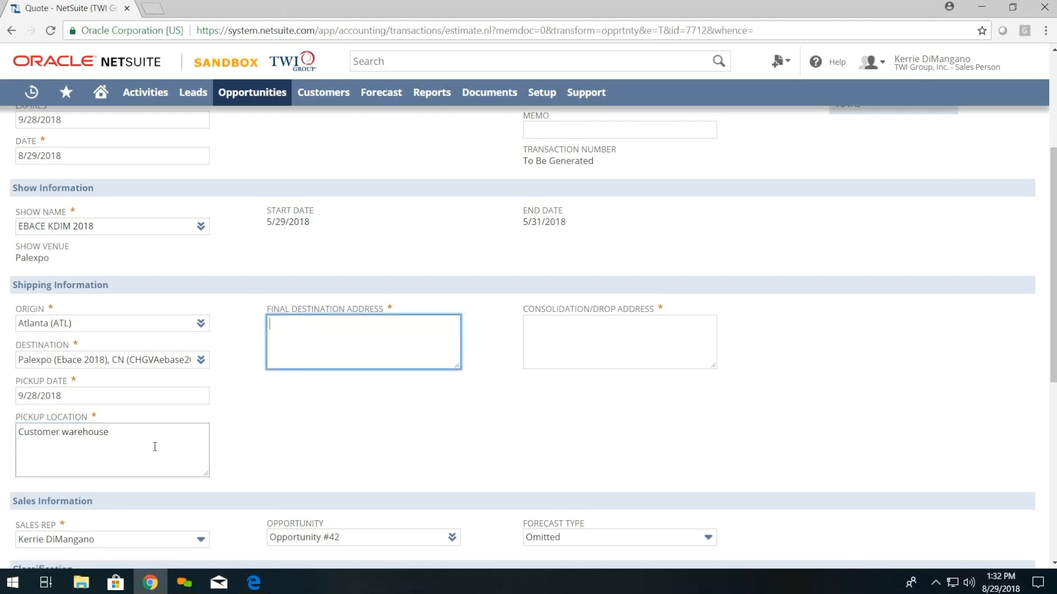
pyautogui.write('Palexpo/EBACE 2018')
pyautogui.press('Tab')
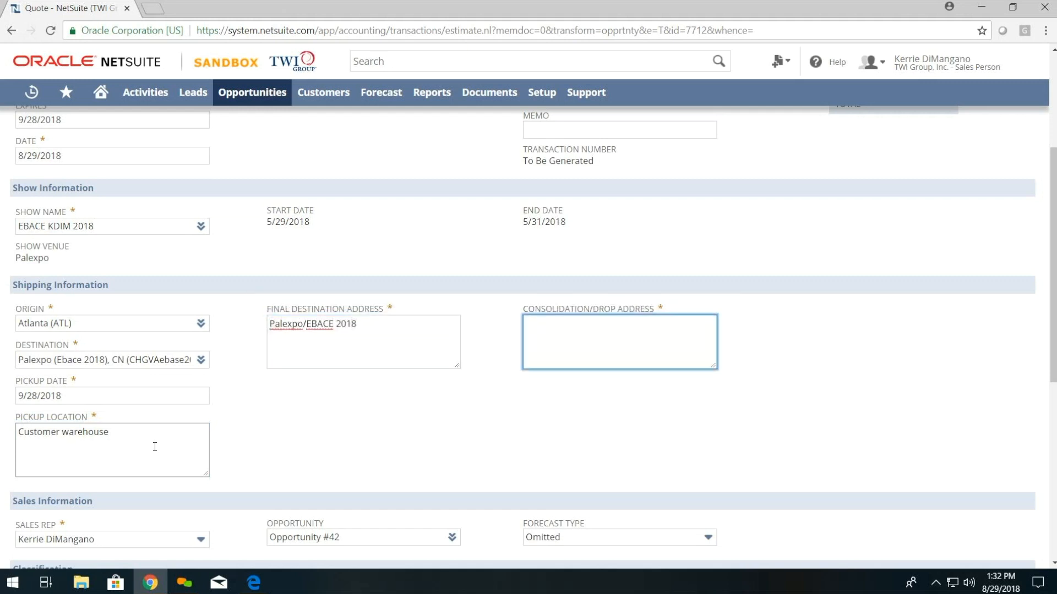
pyautogui.write('GW Atlanta')
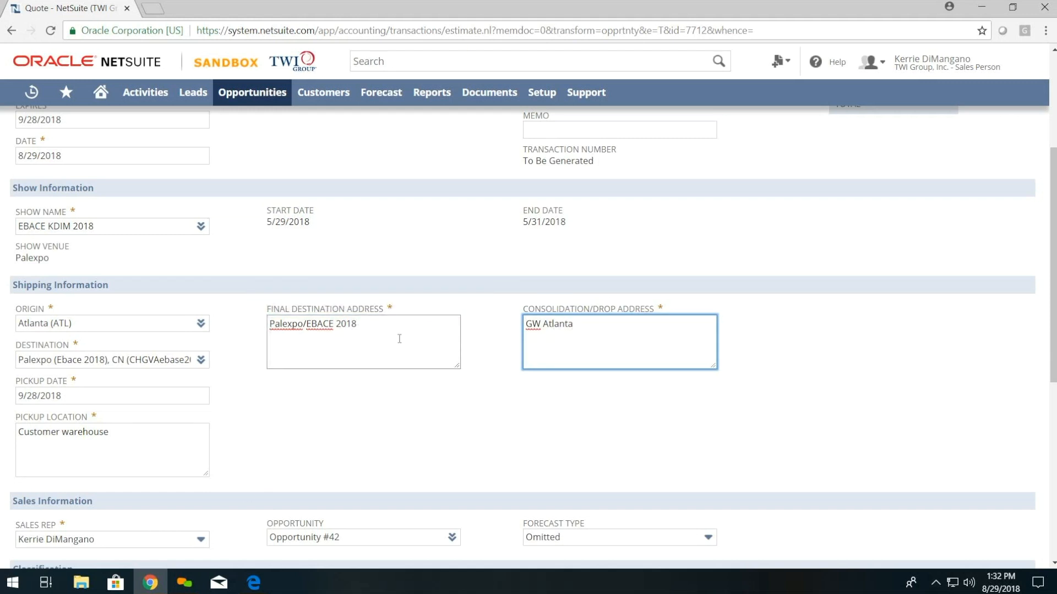
# Step: Keep weight base KG and dimension units Centimeter, then launch the Freightgate rate inquiry via FG Quote
pyautogui.scroll(-4, 391, 399)
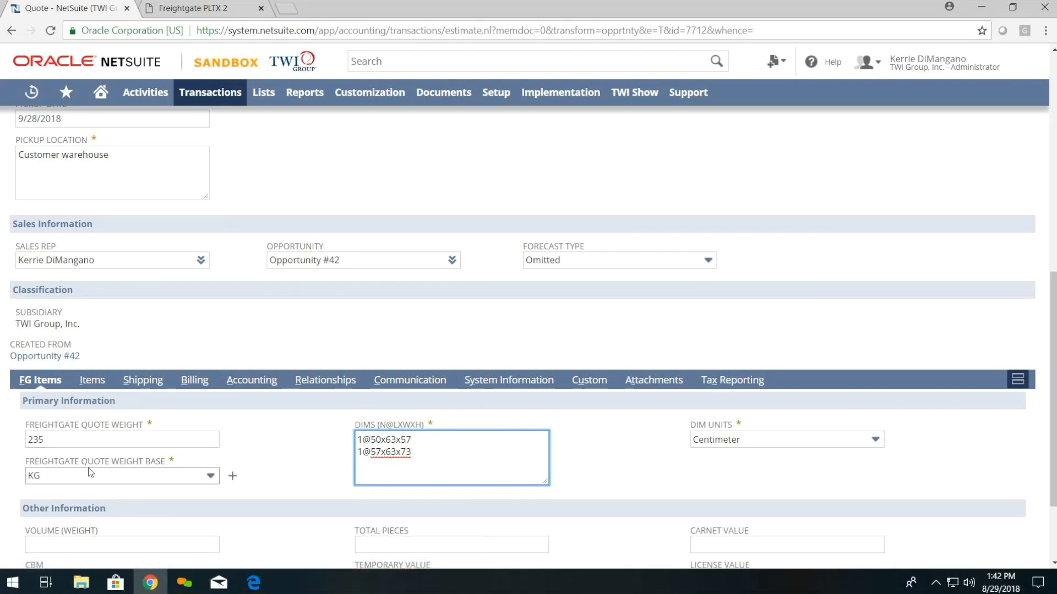
pyautogui.click(100, 475)
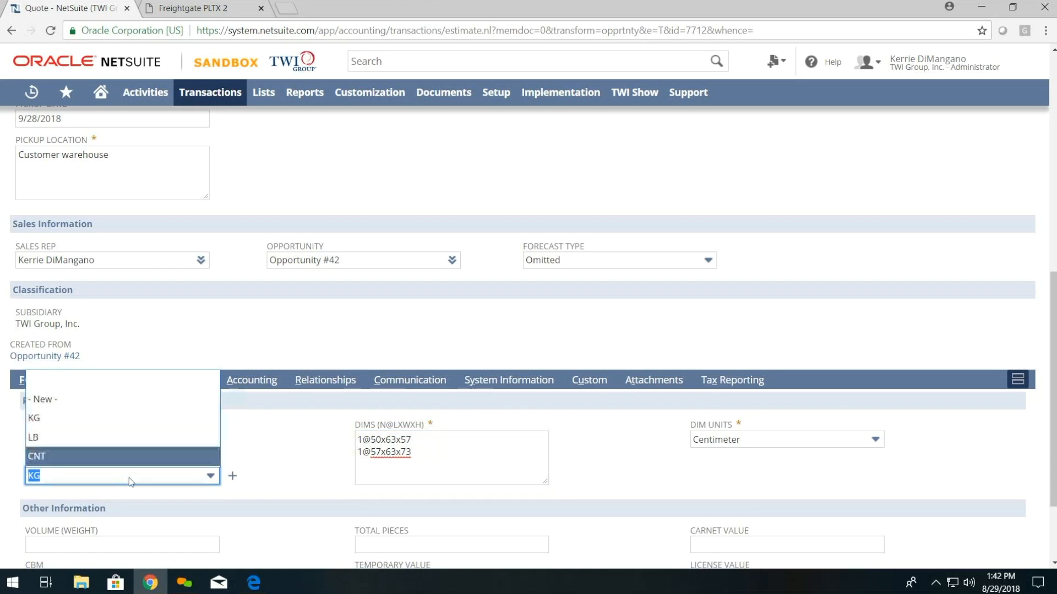
pyautogui.click(749, 455)
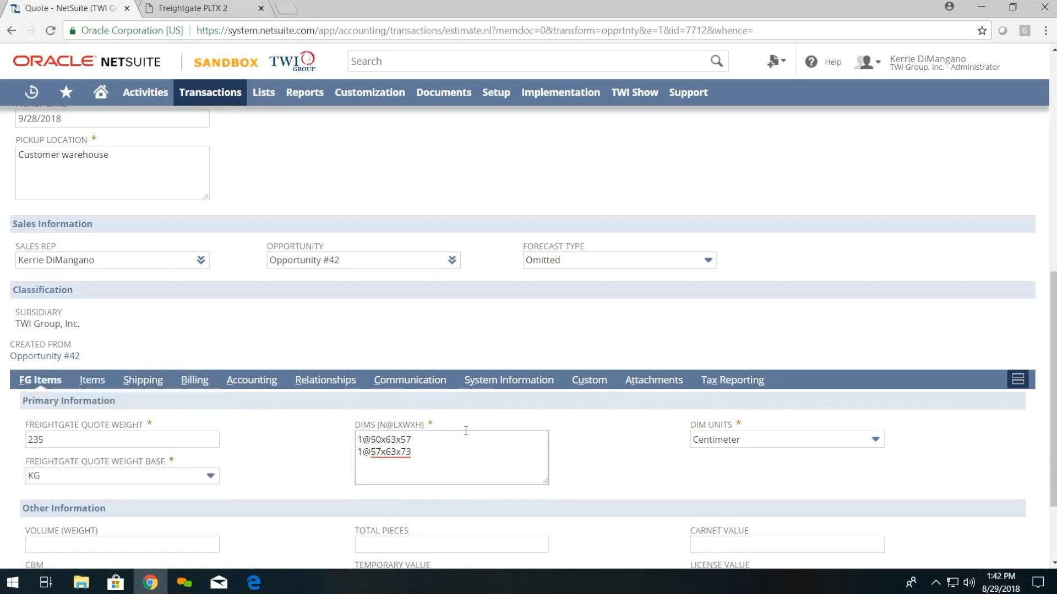
pyautogui.scroll(-1, 738, 488)
pyautogui.click(756, 377)
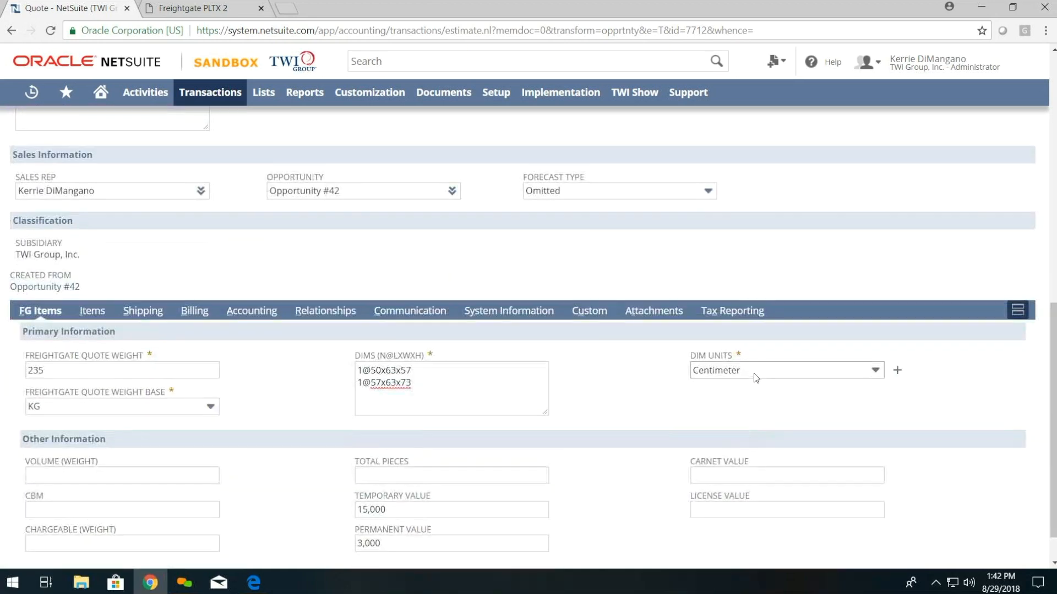
pyautogui.click(643, 373)
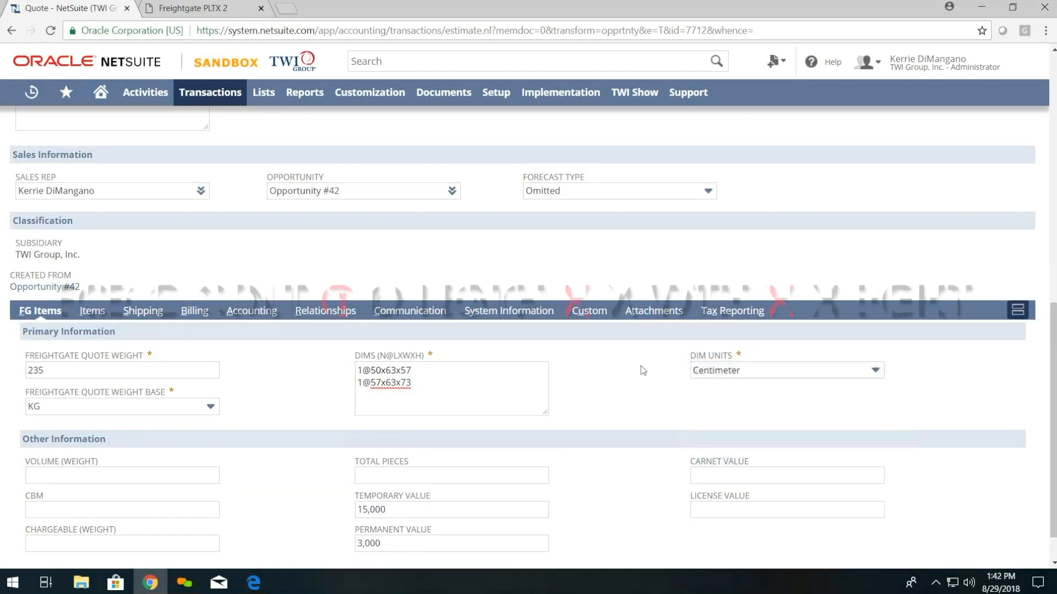
pyautogui.scroll(-1, 609, 530)
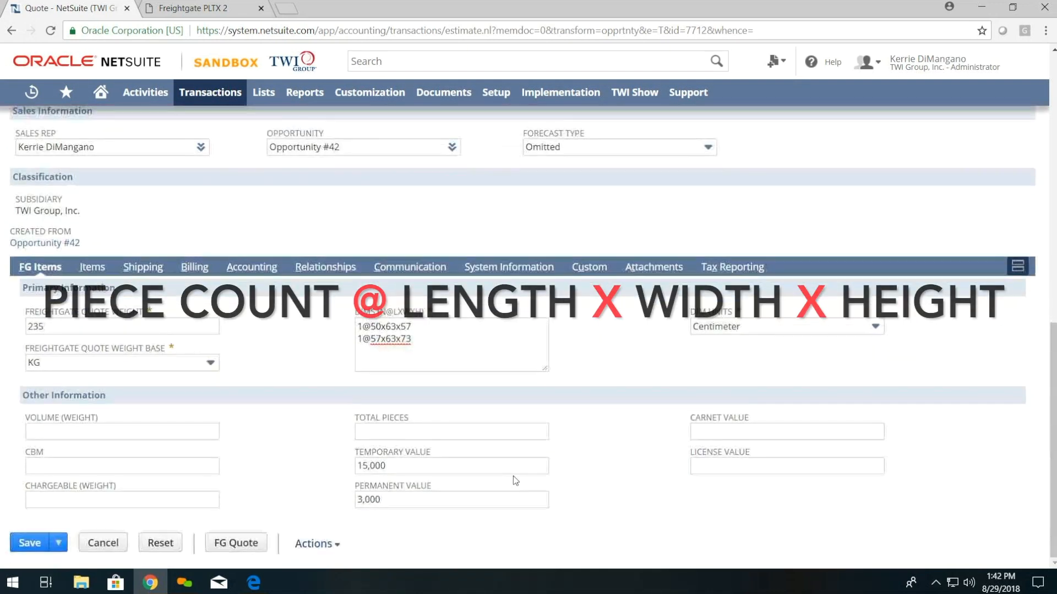
pyautogui.click(237, 546)
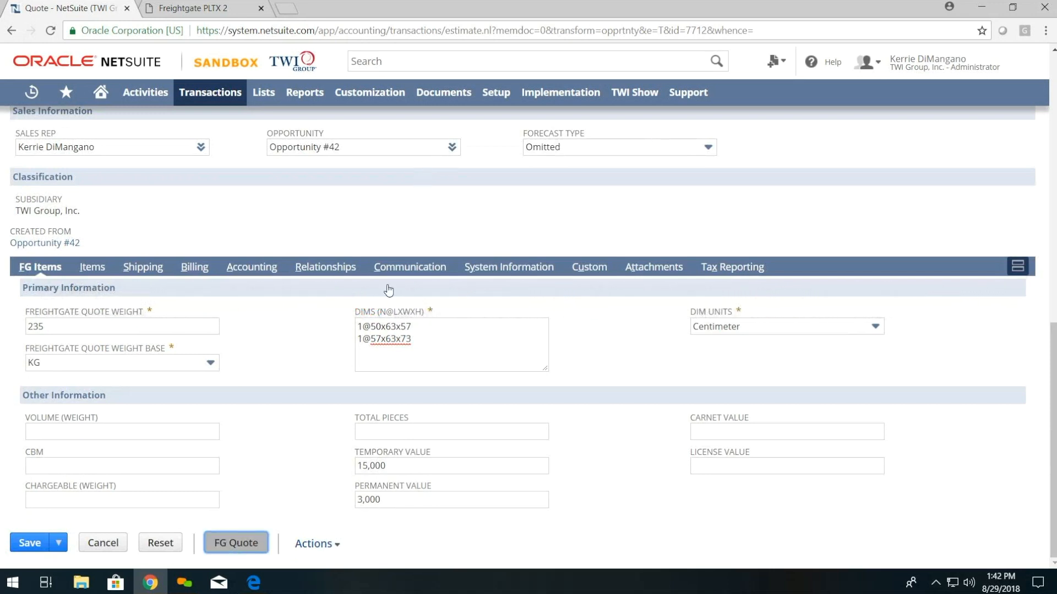
pyautogui.click(235, 537)
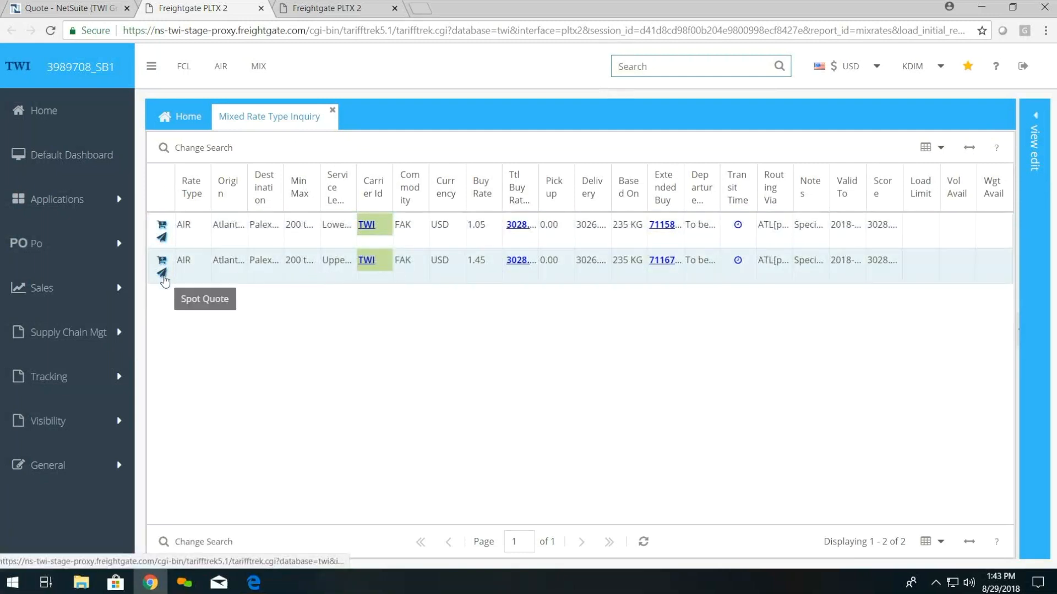
# Step: Start a spot quote from the second AIR rate row (Upper Deck, 1.45)
pyautogui.click(163, 274)
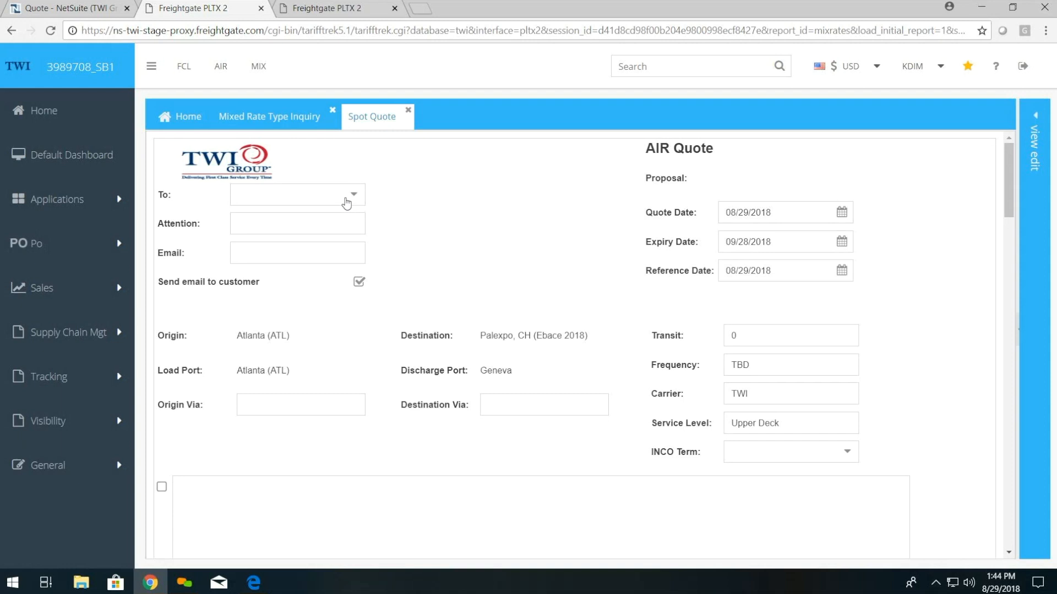
# Step: Address the spot quote to the customer company and enter the contact's name in Attention
pyautogui.click(346, 198)
pyautogui.click(336, 228)
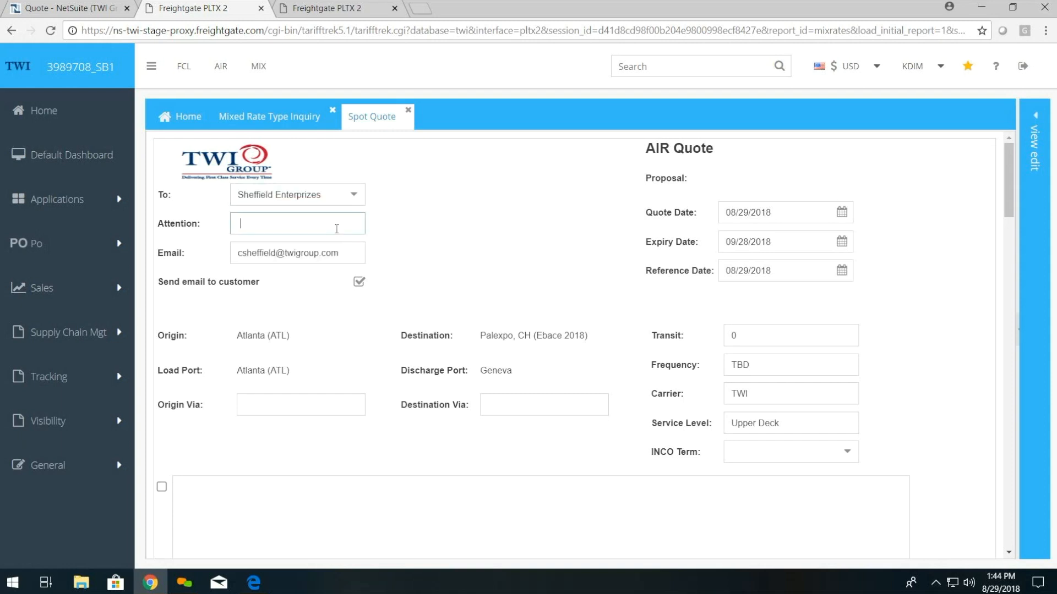
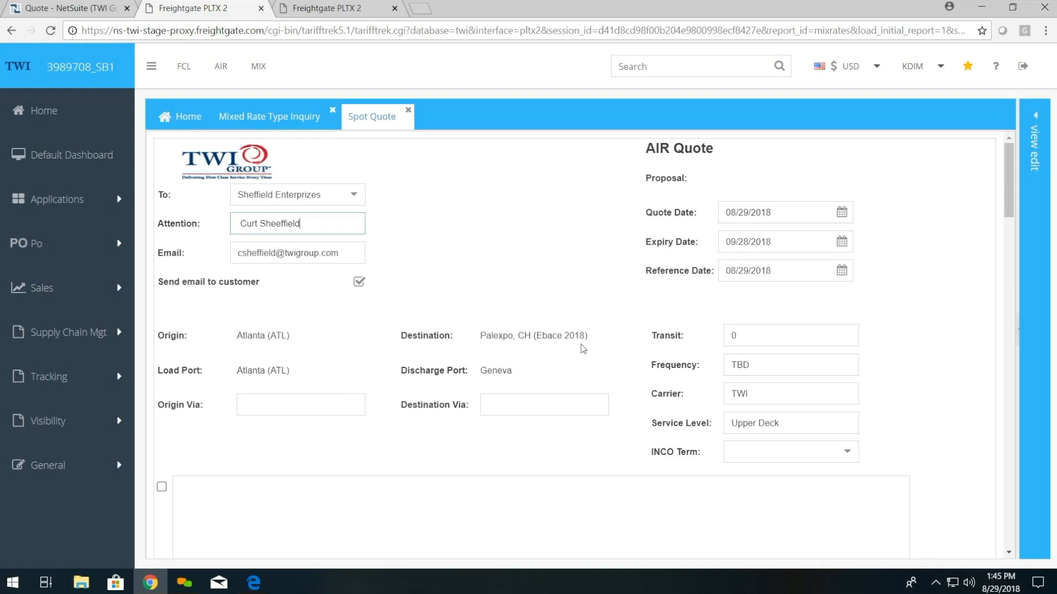
# Step: Check the rate inquiry results tab, then return to the Spot Quote form
pyautogui.scroll(-5, 579, 308)
pyautogui.scroll(-5, 578, 302)
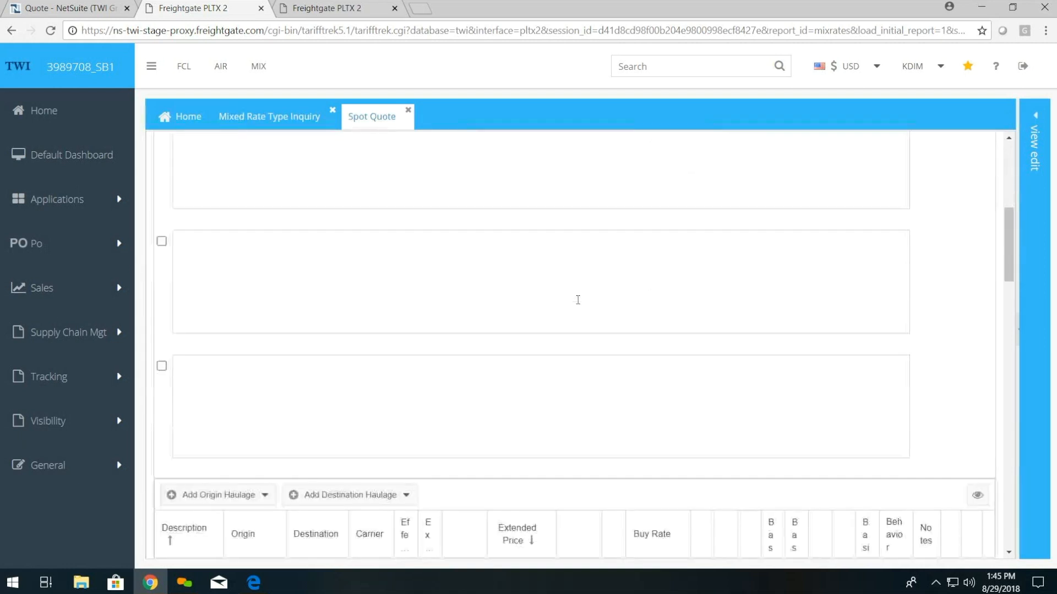
pyautogui.scroll(8, 585, 208)
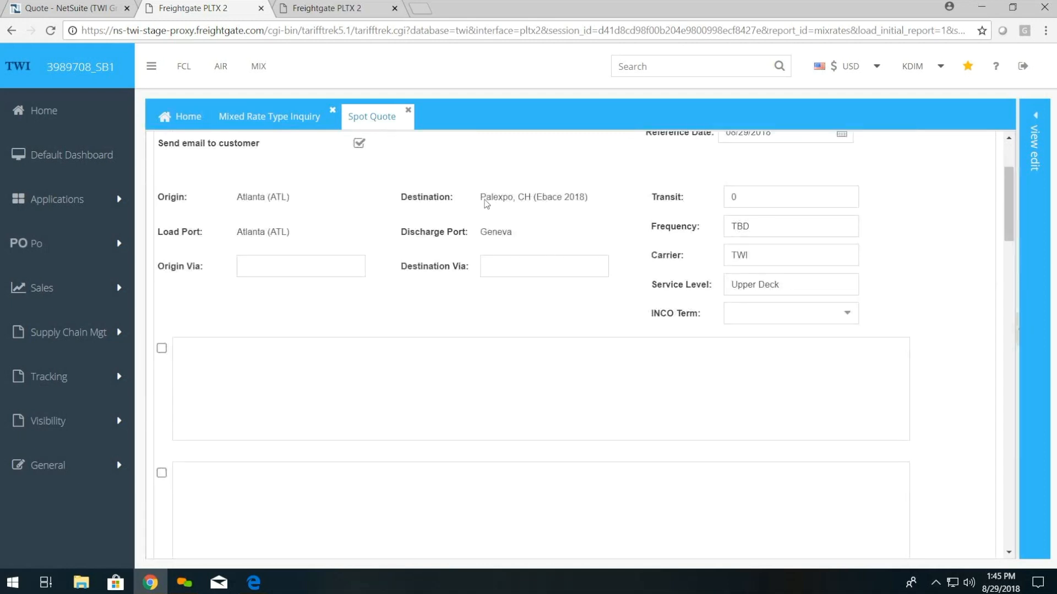
pyautogui.scroll(-1, 554, 224)
pyautogui.scroll(3, 533, 245)
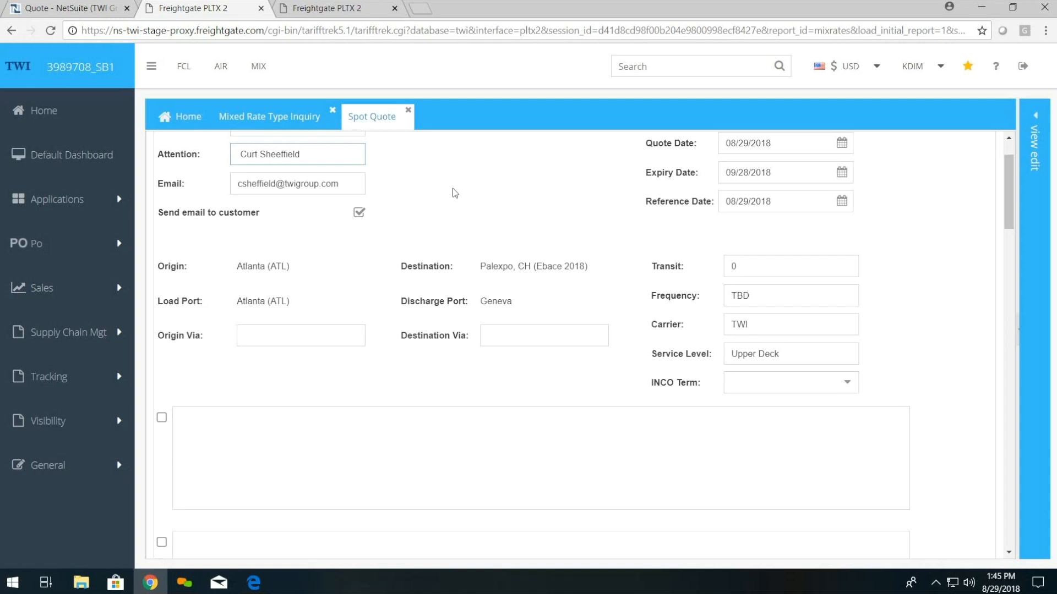
pyautogui.click(304, 118)
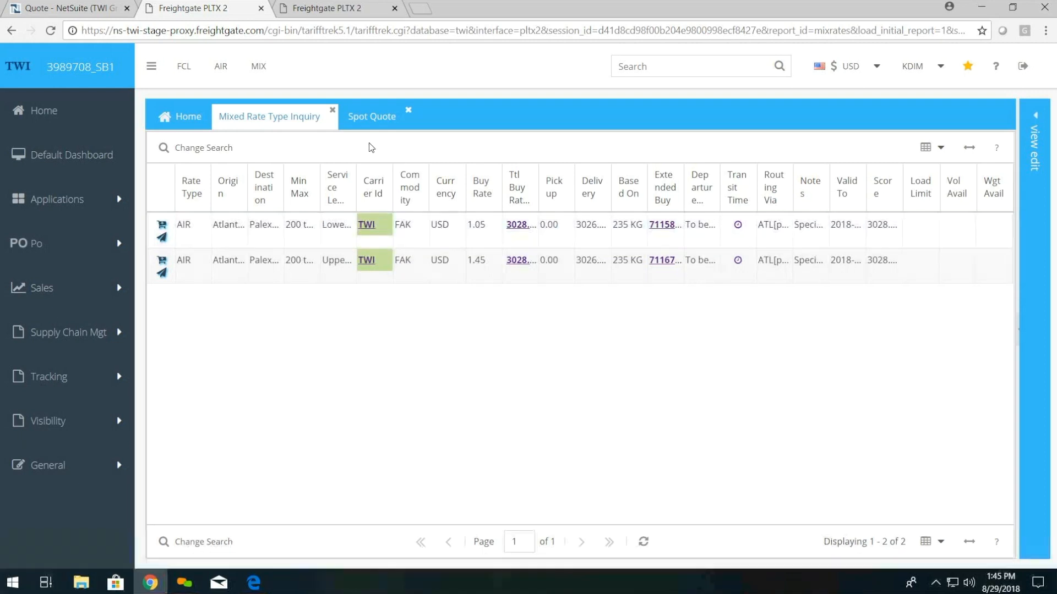
pyautogui.click(362, 123)
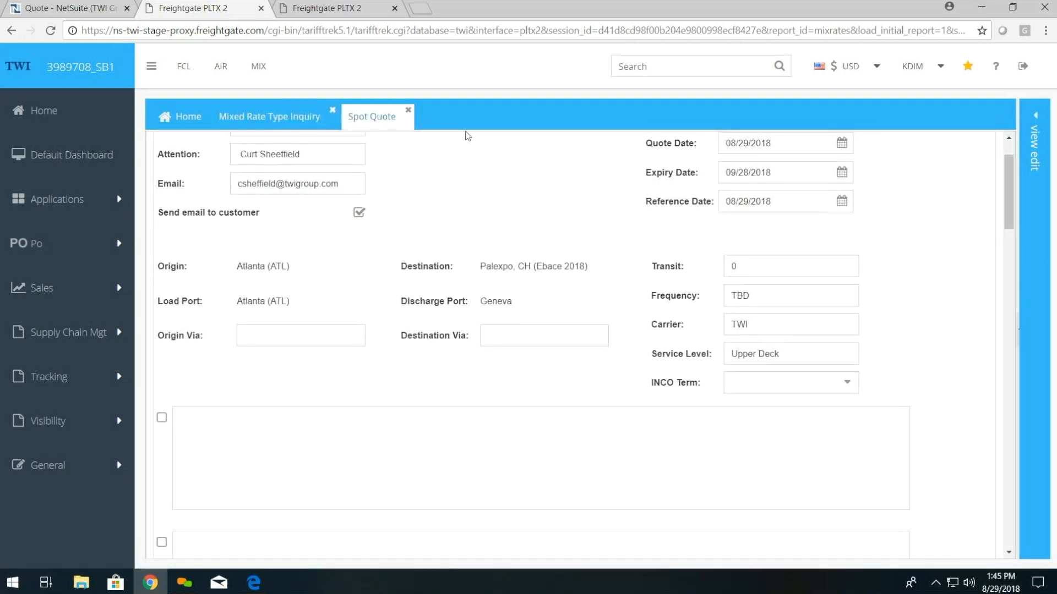
# Step: Hide unused price rows and widen the Description column of the charges list
pyautogui.scroll(-1, 466, 140)
pyautogui.scroll(-10, 573, 242)
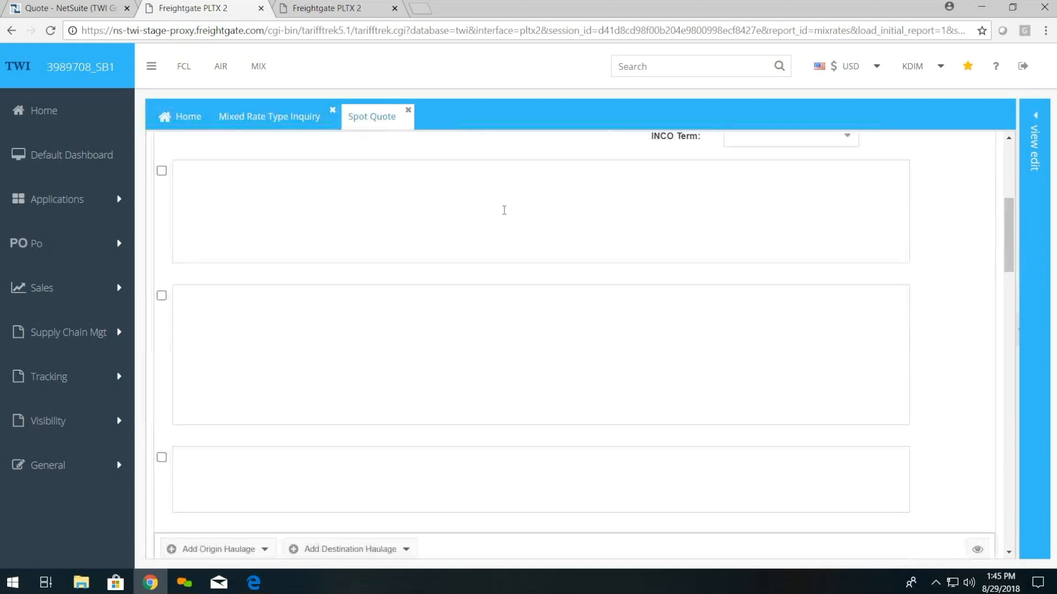
pyautogui.scroll(2, 749, 275)
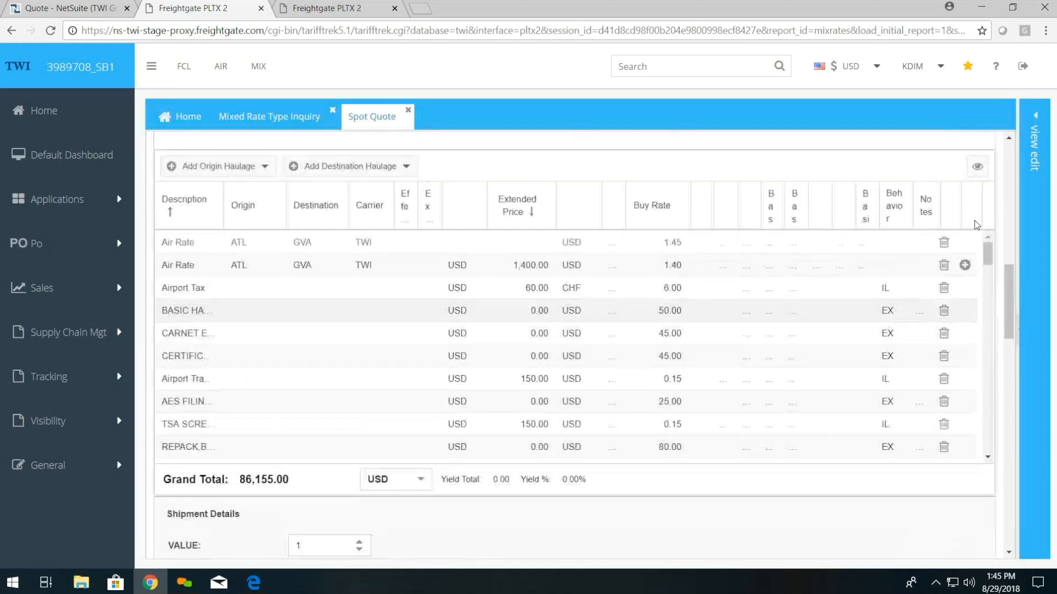
pyautogui.click(987, 178)
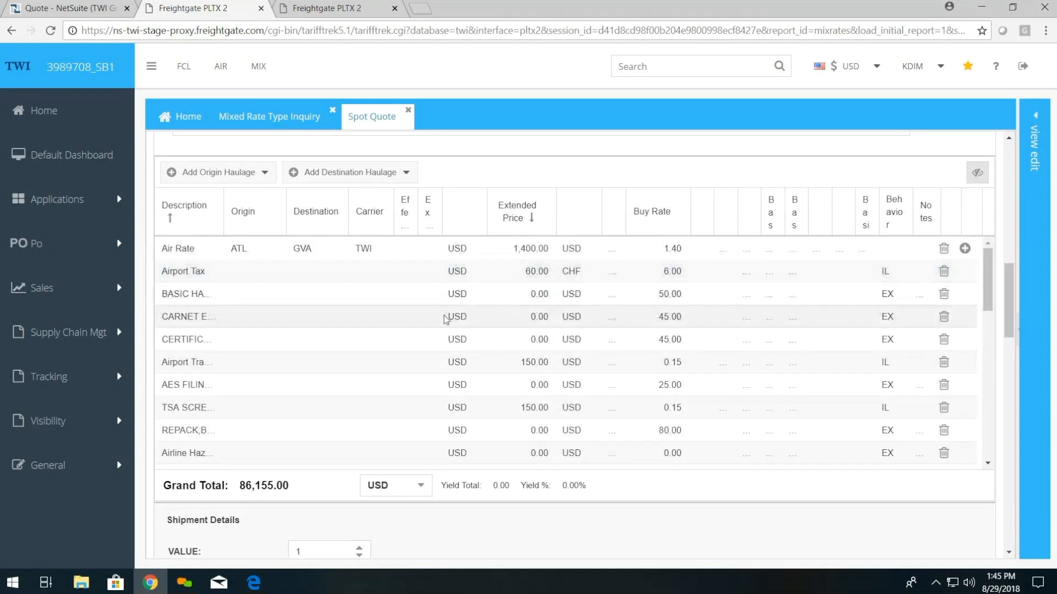
pyautogui.scroll(1, 479, 287)
pyautogui.scroll(-1, 385, 344)
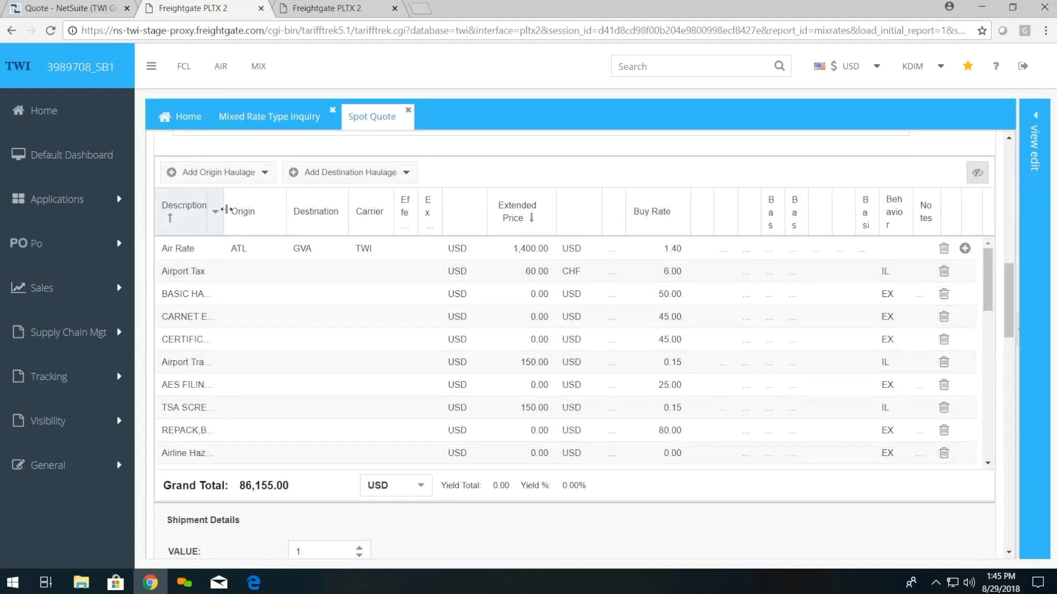
pyautogui.moveTo(226, 209); pyautogui.dragTo(259, 222)
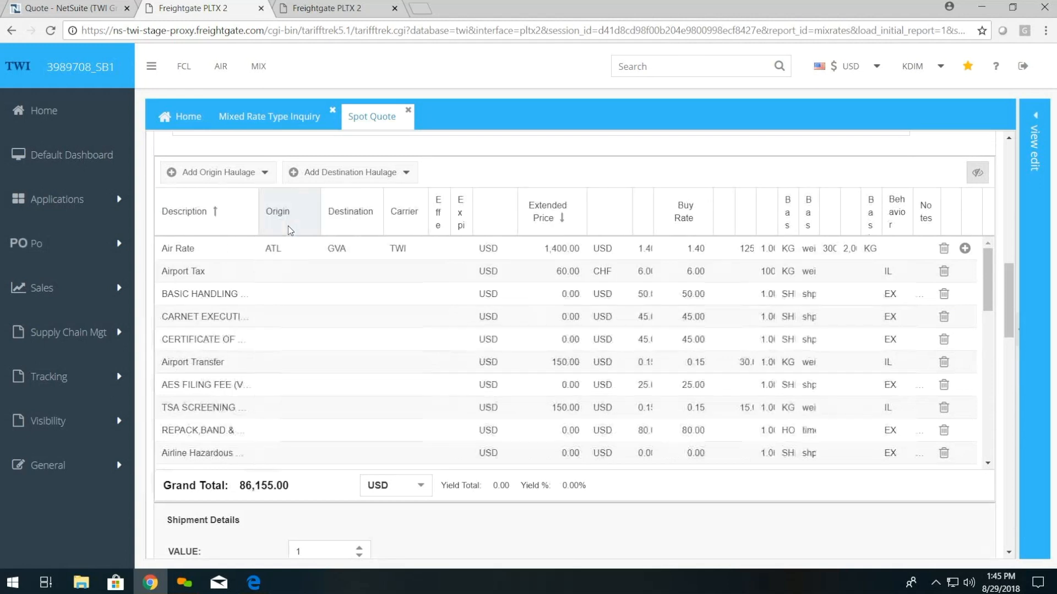
# Step: Delete the CARNET, CERTIFICATE and REPACK charge lines, leaving a Grand Total of 85,215.00
pyautogui.click(294, 312)
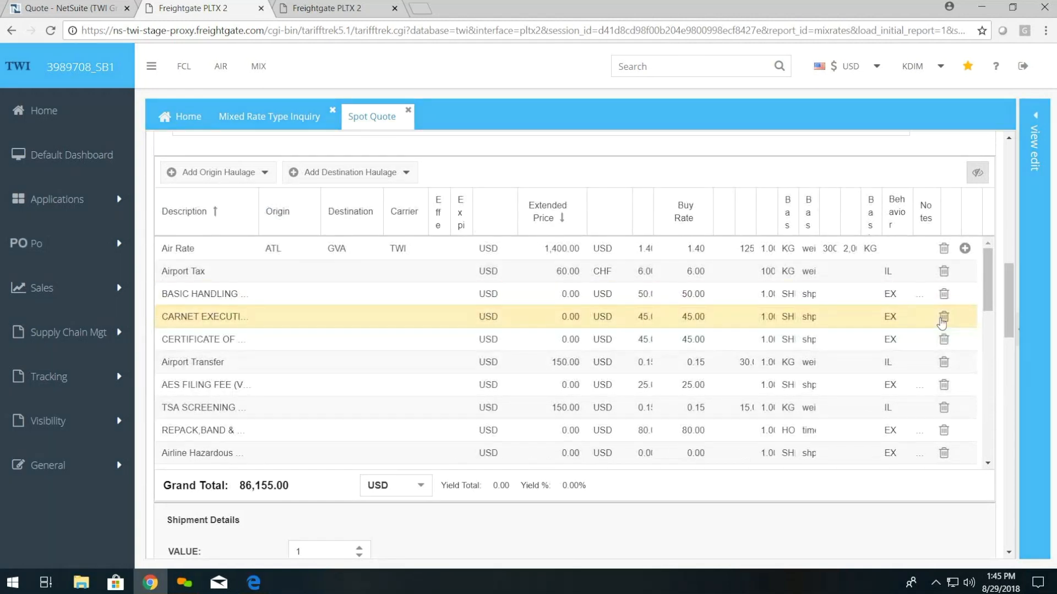
pyautogui.click(943, 319)
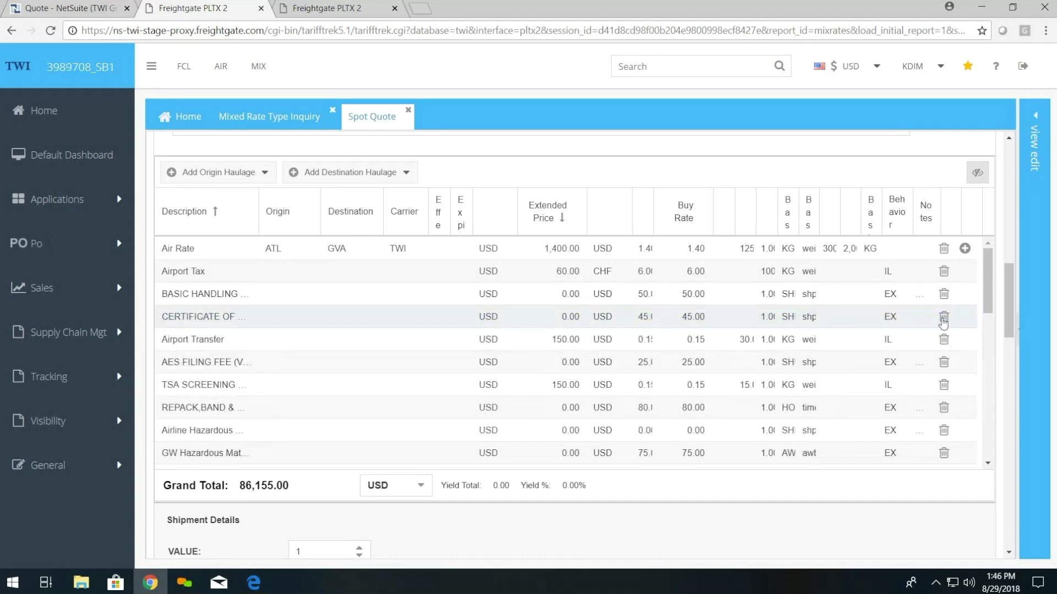
pyautogui.click(943, 318)
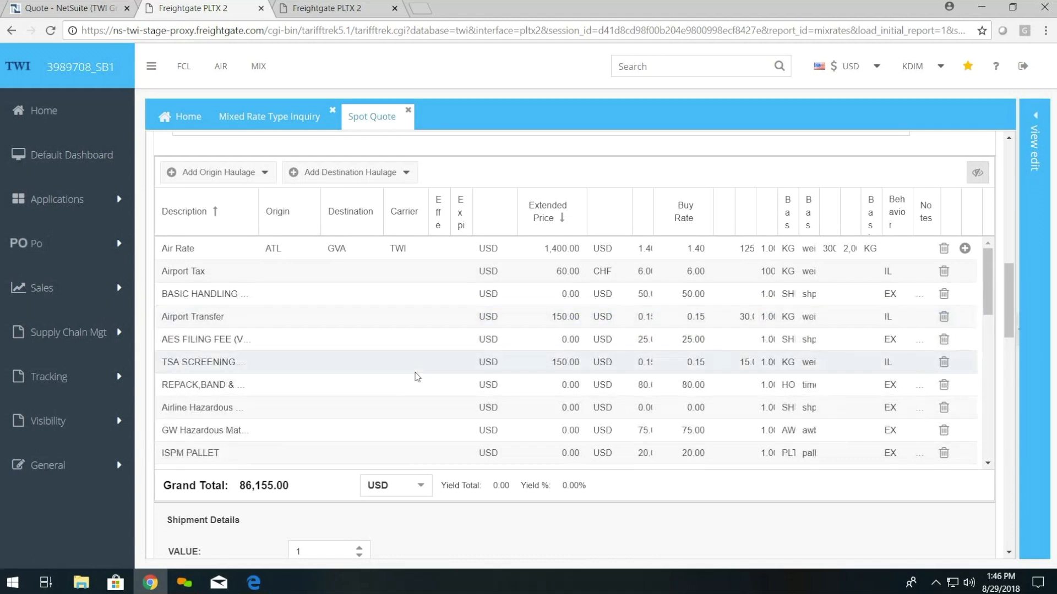
pyautogui.click(943, 388)
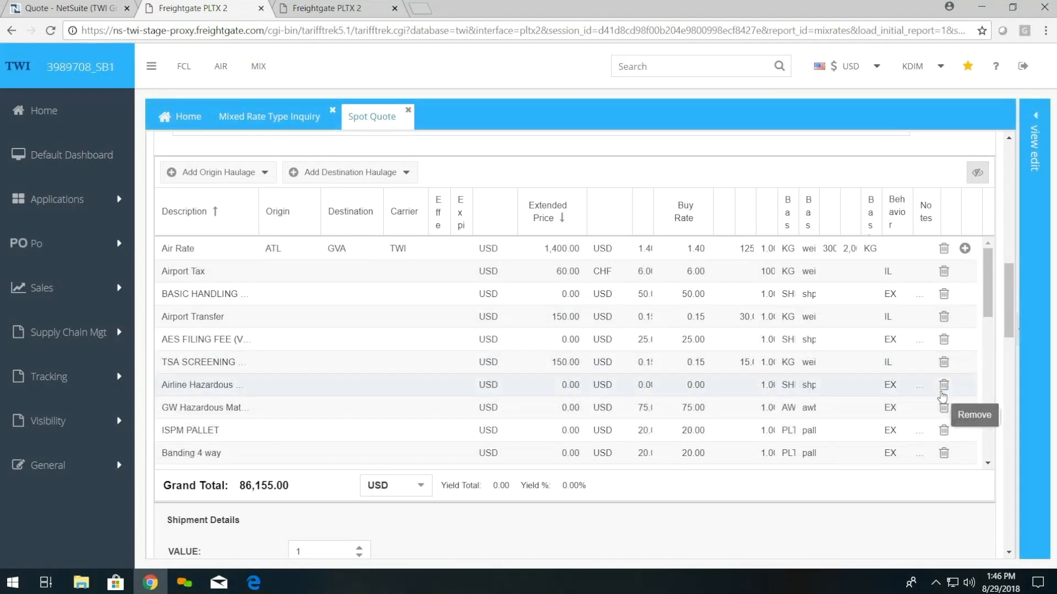
pyautogui.scroll(-3, 660, 413)
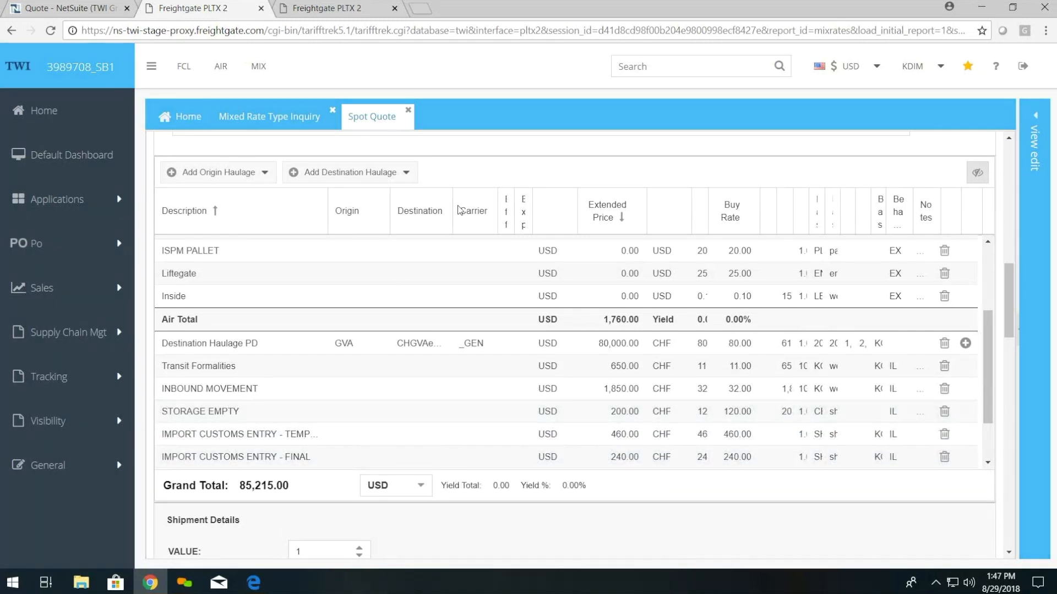
pyautogui.scroll(10, 473, 204)
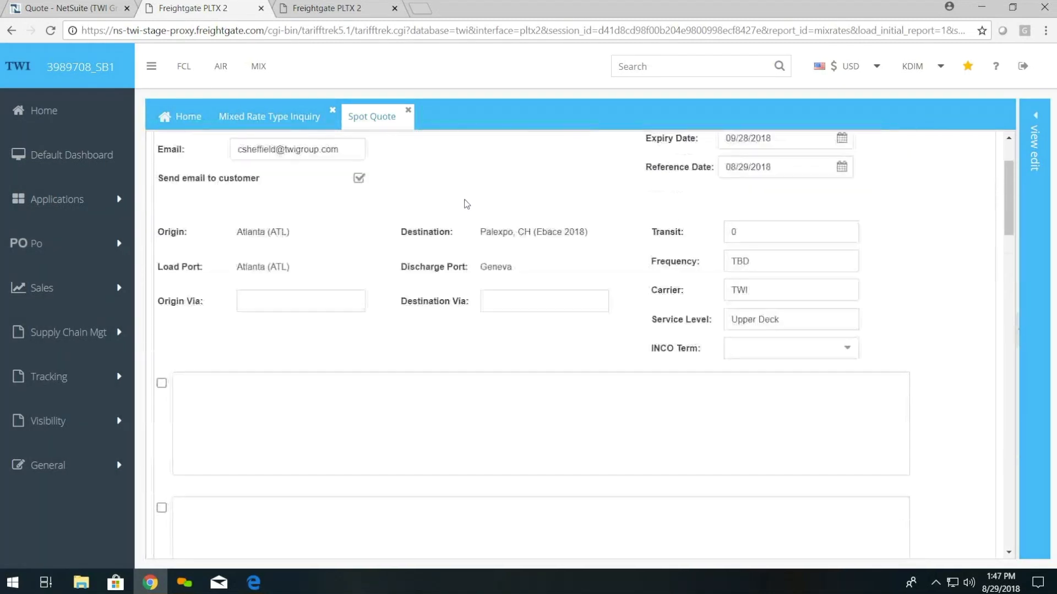
pyautogui.scroll(-5, 464, 204)
# Step: Include the Addl Remarks note with the Air and Ocean terms, then submit the Freightgate PLTX spot quote
pyautogui.click(275, 292)
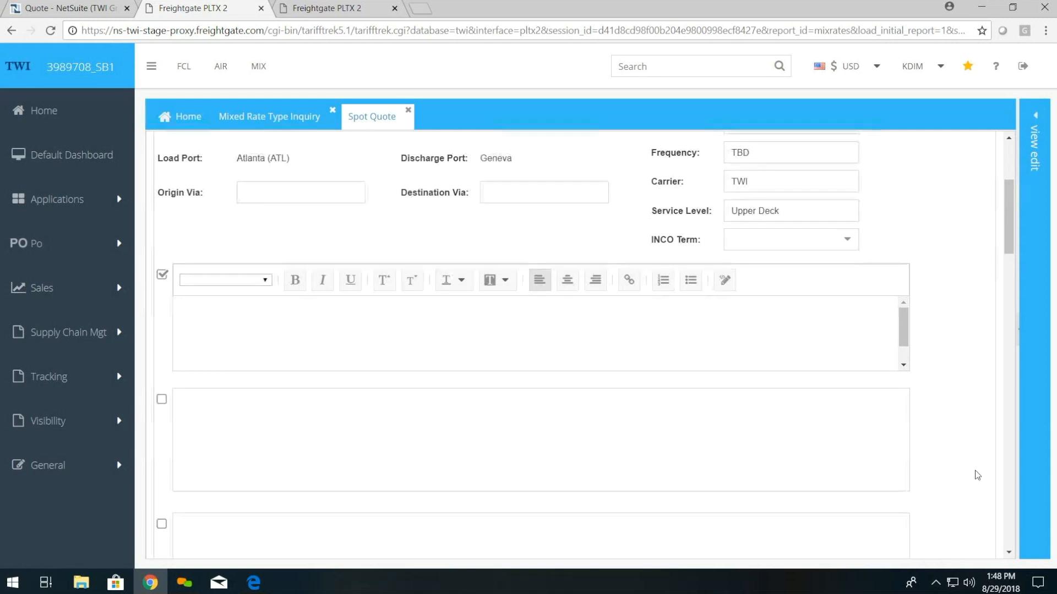
pyautogui.scroll(-4, 977, 432)
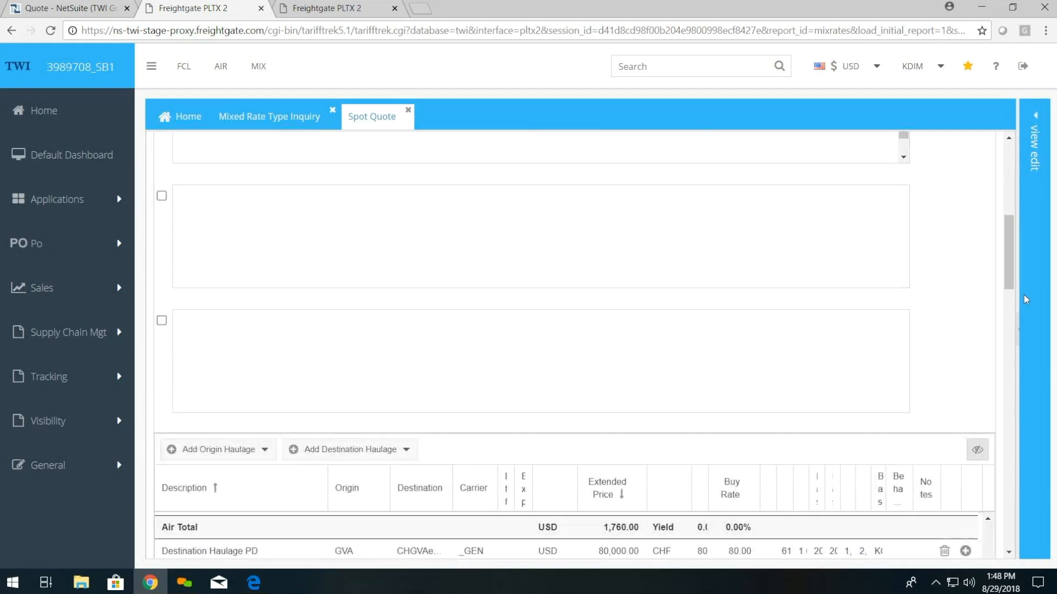
pyautogui.moveTo(1024, 339); pyautogui.dragTo(967, 498)
pyautogui.moveTo(907, 322); pyautogui.dragTo(900, 412)
pyautogui.scroll(-3, 899, 412)
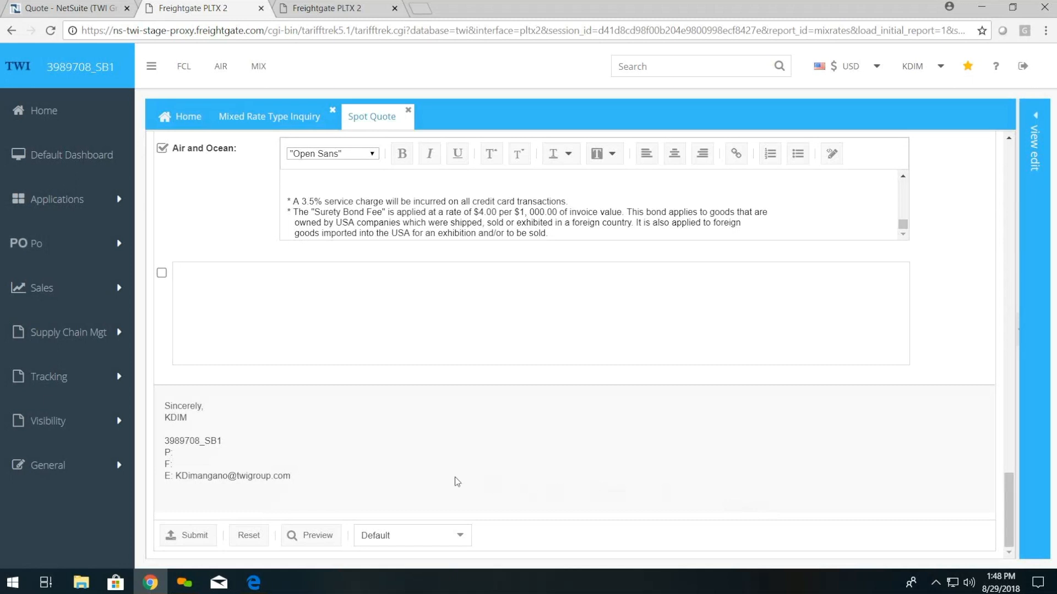
pyautogui.click(210, 536)
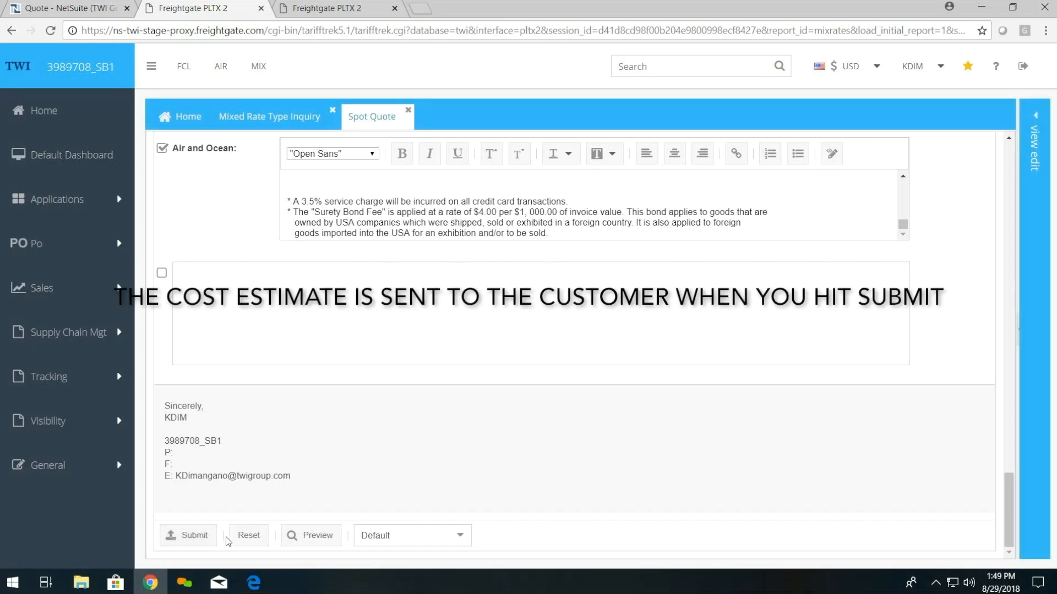
pyautogui.scroll(4, 231, 496)
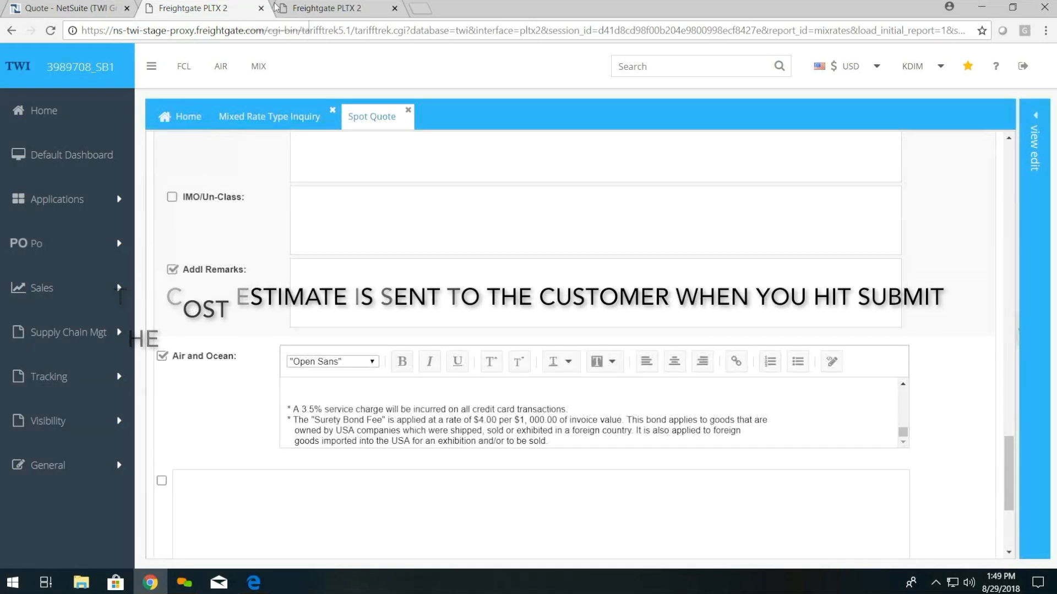